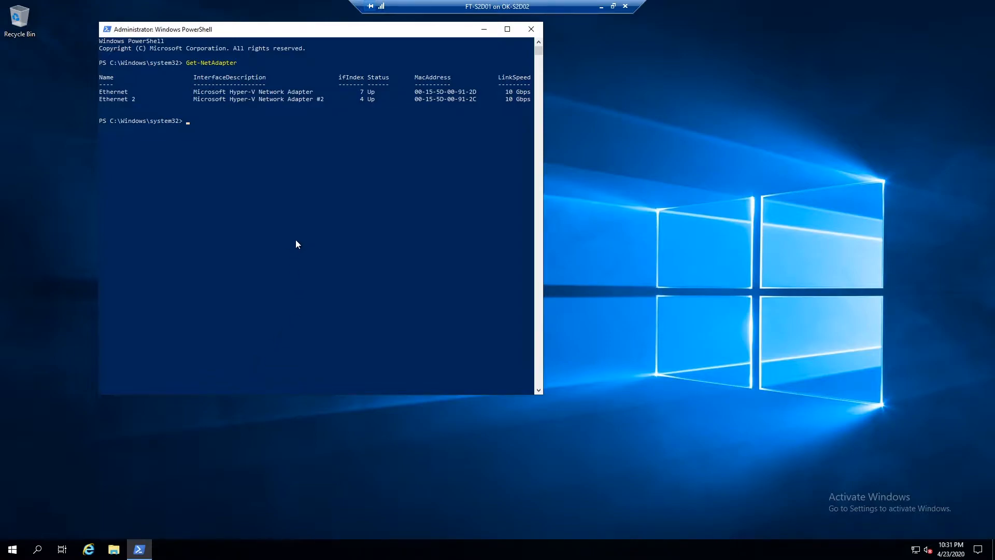
Open Server Manager, maximize it, and go to the local server's properties.
click(12, 549)
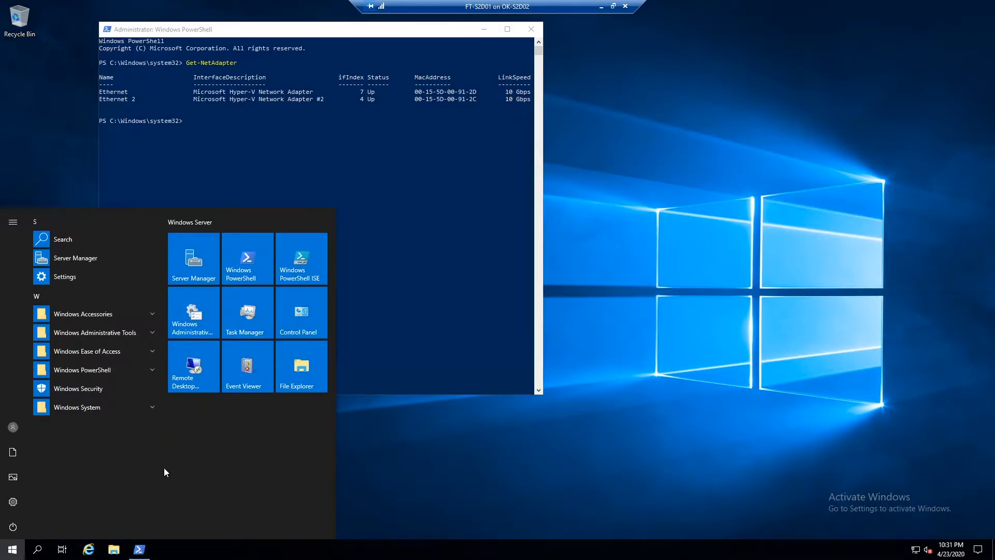
click(197, 256)
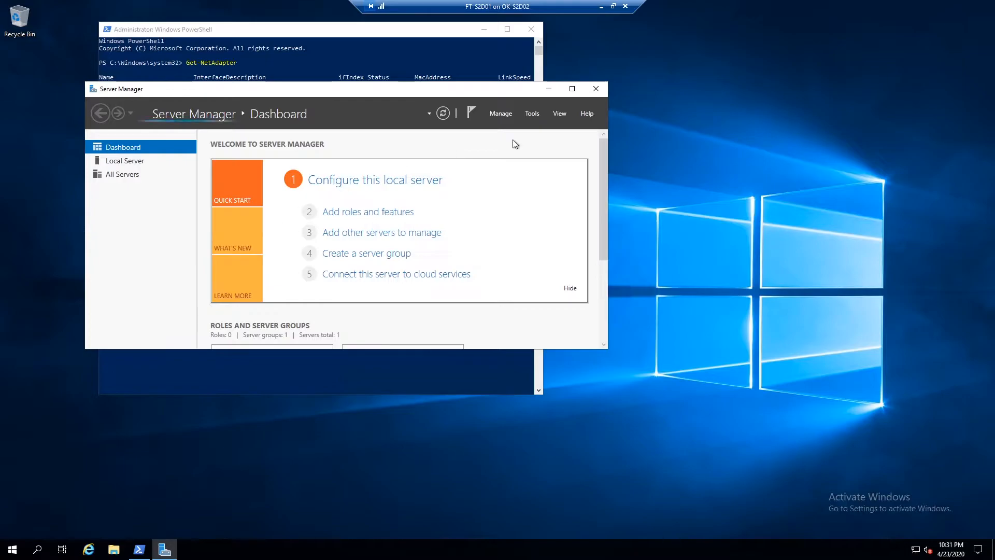
click(571, 89)
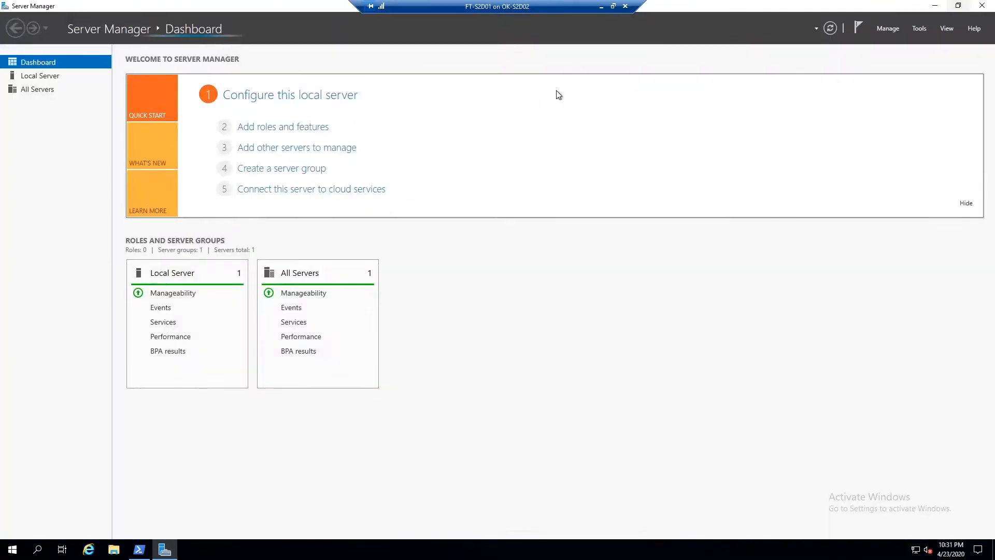
click(283, 100)
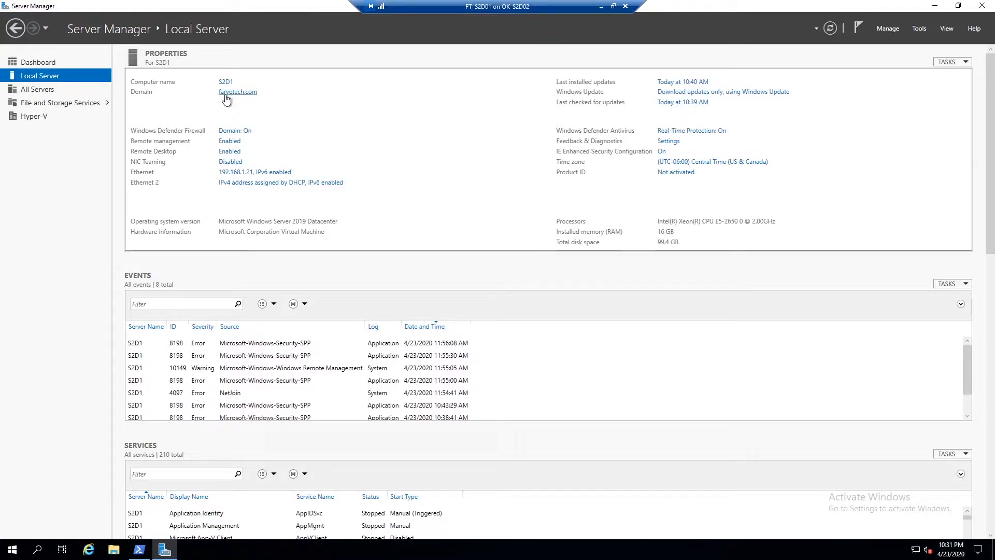
Open Network Connections and examine the Ethernet adapter's IPv4 settings without changing them.
click(237, 173)
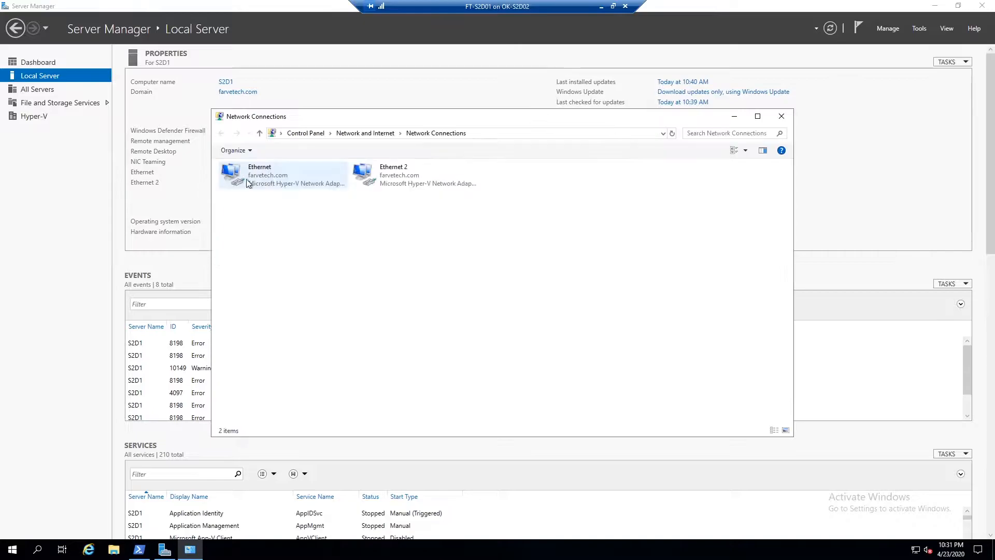
right_click(273, 178)
click(306, 274)
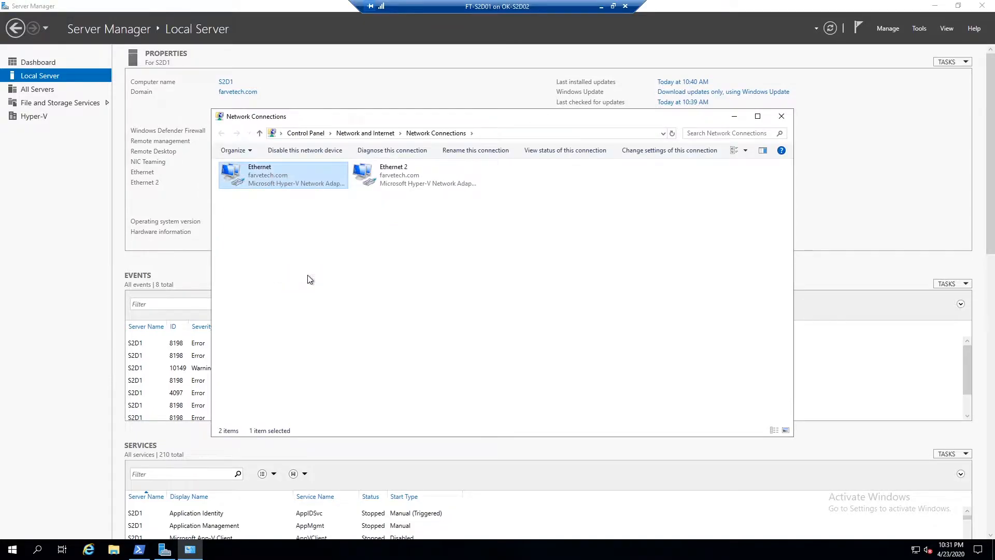
click(344, 270)
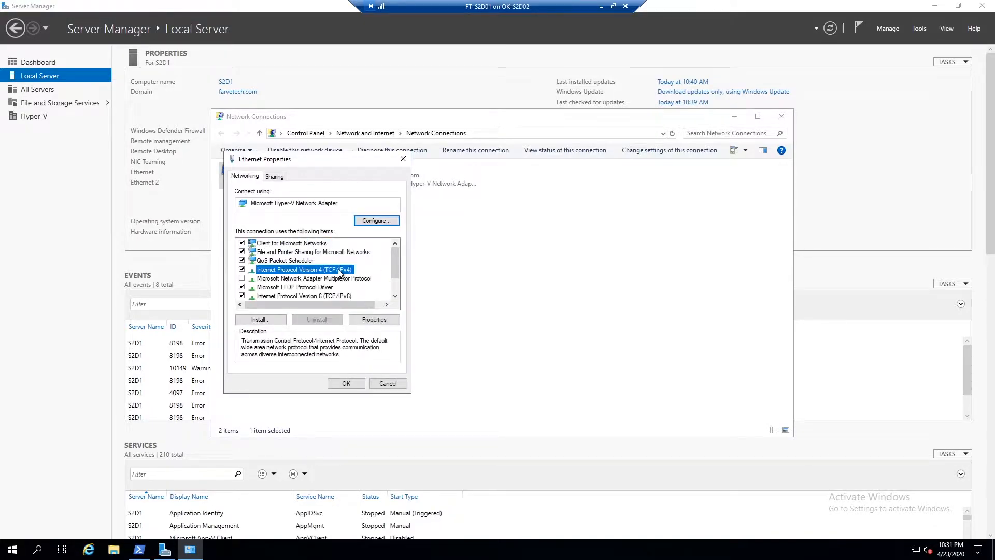
double_click(328, 270)
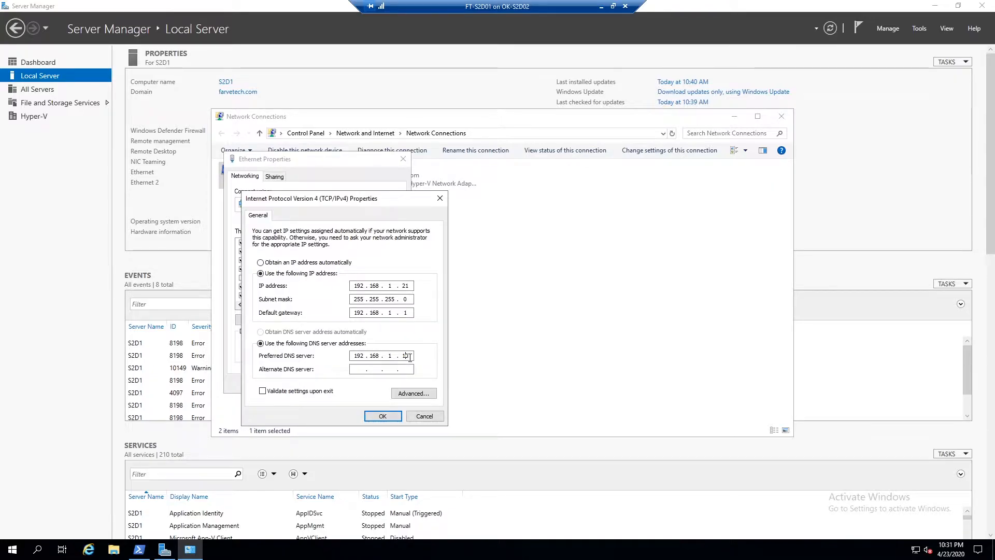
click(424, 415)
click(397, 387)
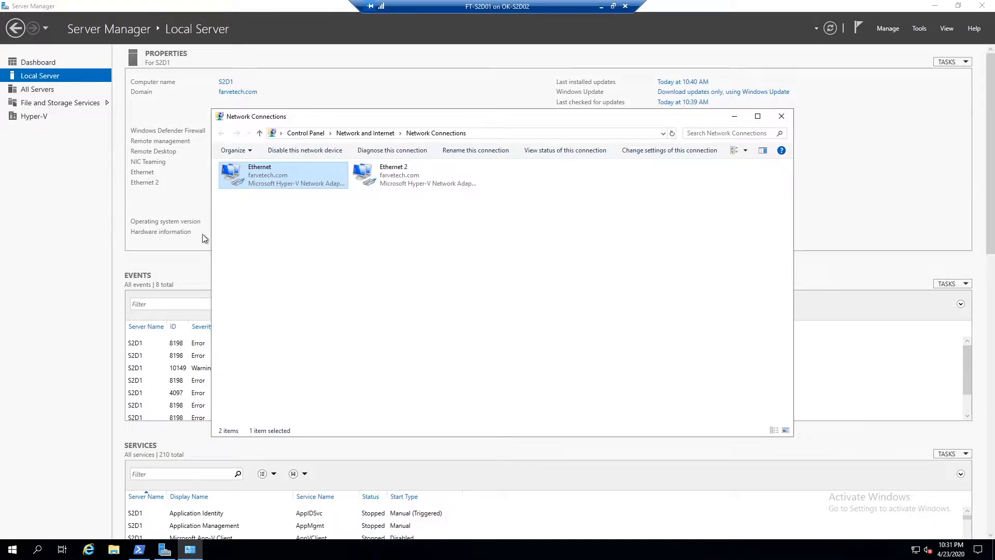
click(782, 116)
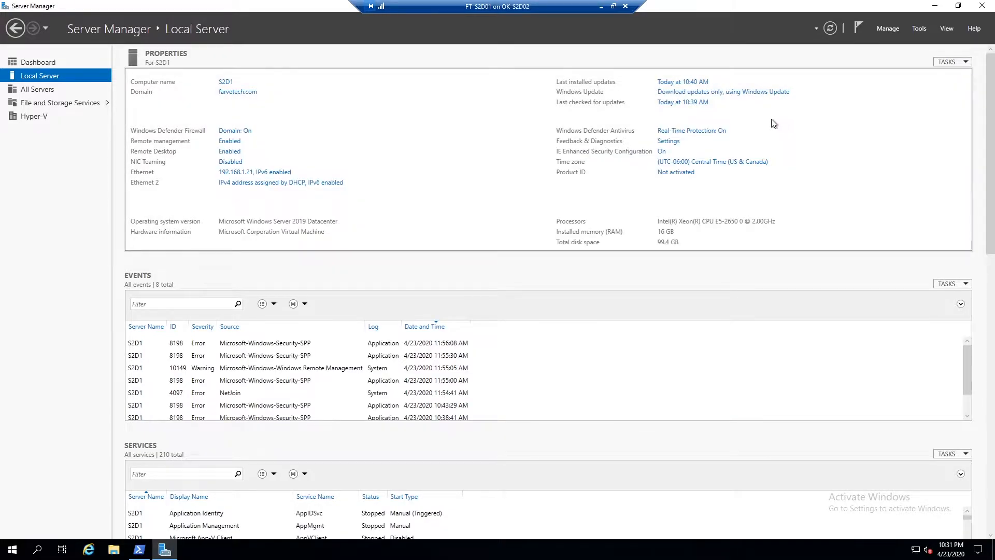
Switch to PowerShell and list the network adapters with Get-NetAdapter.
click(140, 550)
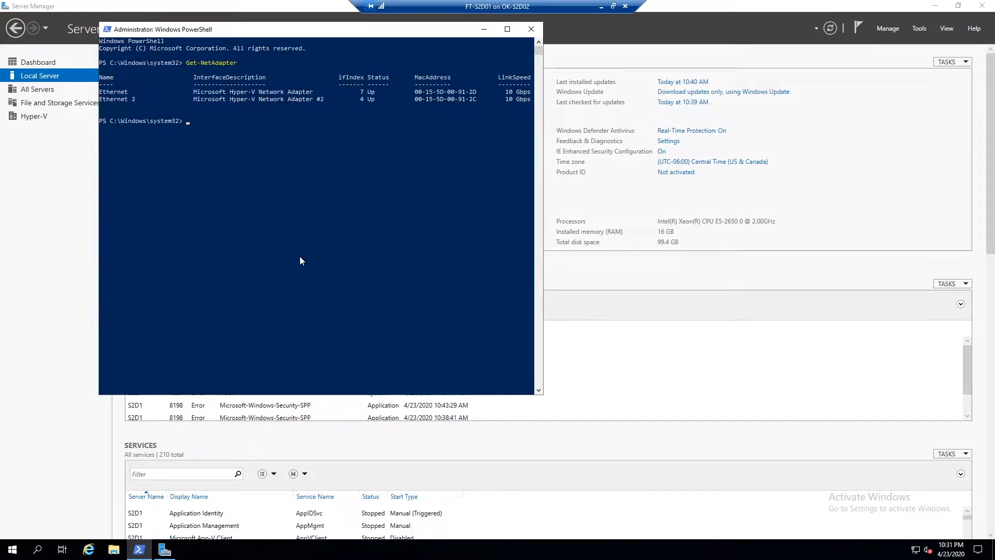
text(get-netada)
key(Tab)
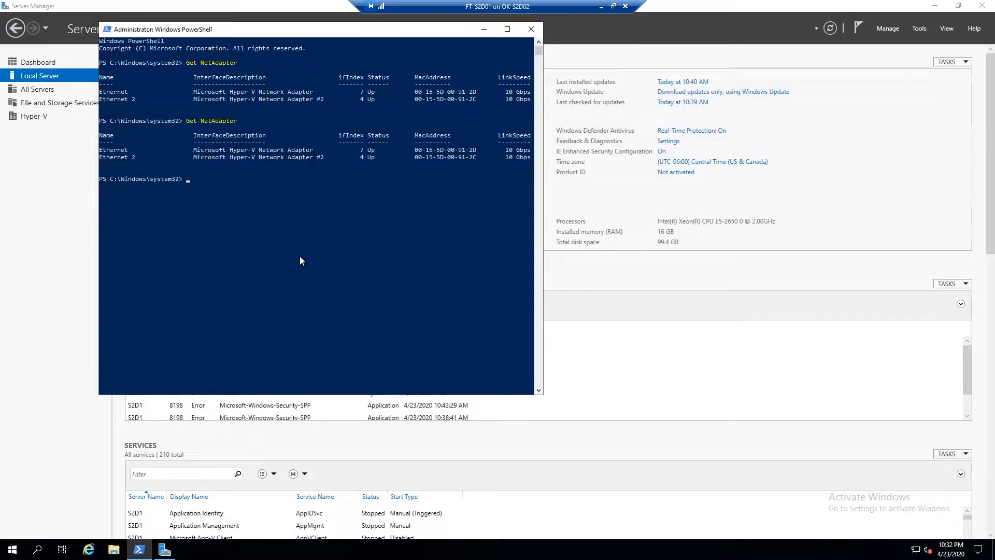
Start a New-VMSwitch command named "ConvergedSwitch" with -AllowManagementOS $true and the -NetAdapterName parameter.
text(new-vmswt)
key(Tab)
text(-n)
key(Tab)
text("ConvergedSwitch" -Ma)
key(BackSpace)
key(BackSpace)
text(is)
key(BackSpace)
key(BackSpace)
key(Tab)
key(Tab)
key(Tab)
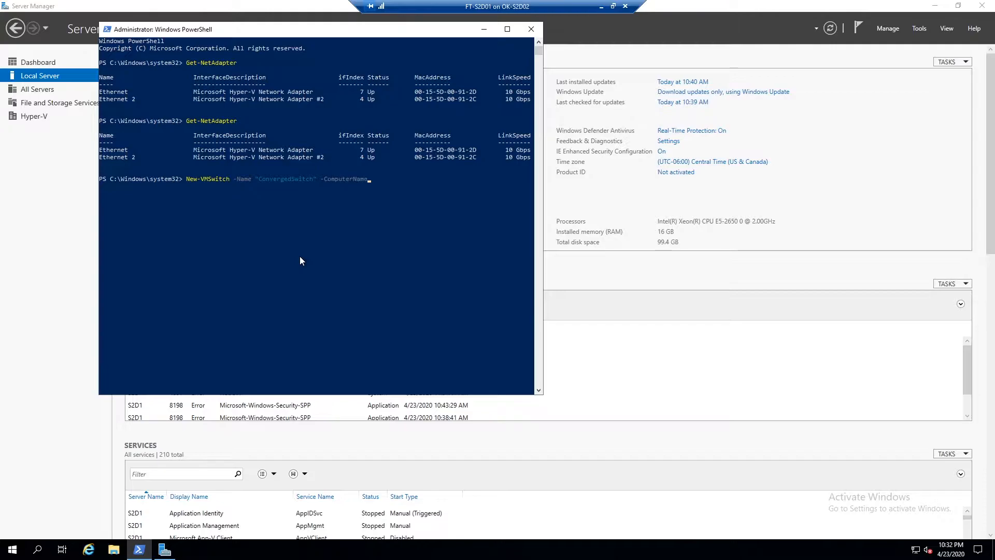
key(shift+Tab)
key(shift+Tab)
key(shift+Tab)
text($true -n)
key(Tab)
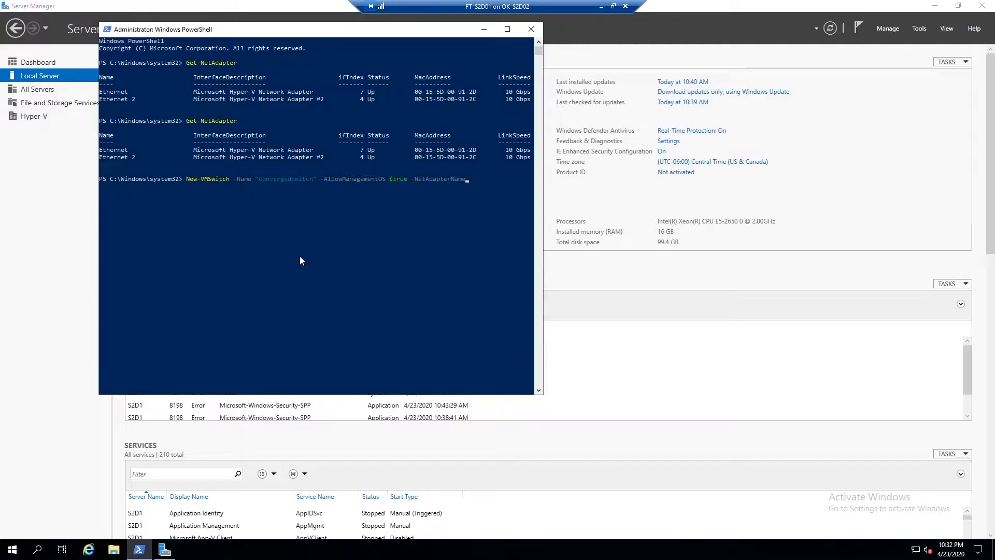
Bind the switch to "Ethernet" and "Ethernet 2" with -EnableIov $true and run the command.
text("Ethernet", "Ethernet 2" -EnableIov $true)
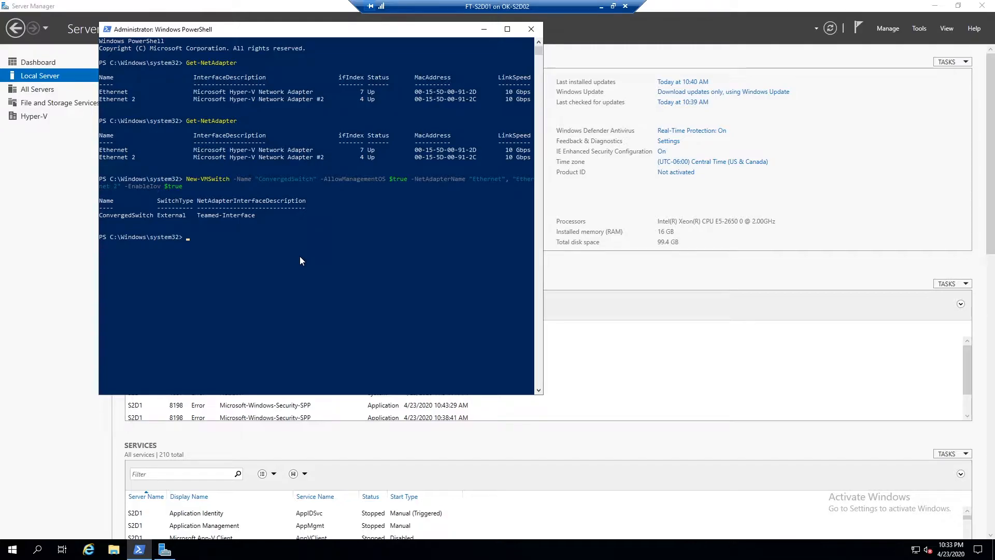
Add a management OS virtual adapter named SMB1 on ConvergedSwitch with Add-VMNetworkAdapter.
text(dd-net)
key(BackSpace)
key(BackSpace)
key(BackSpace)
text(vmnet)
key(Tab)
text(-Name SMB1)
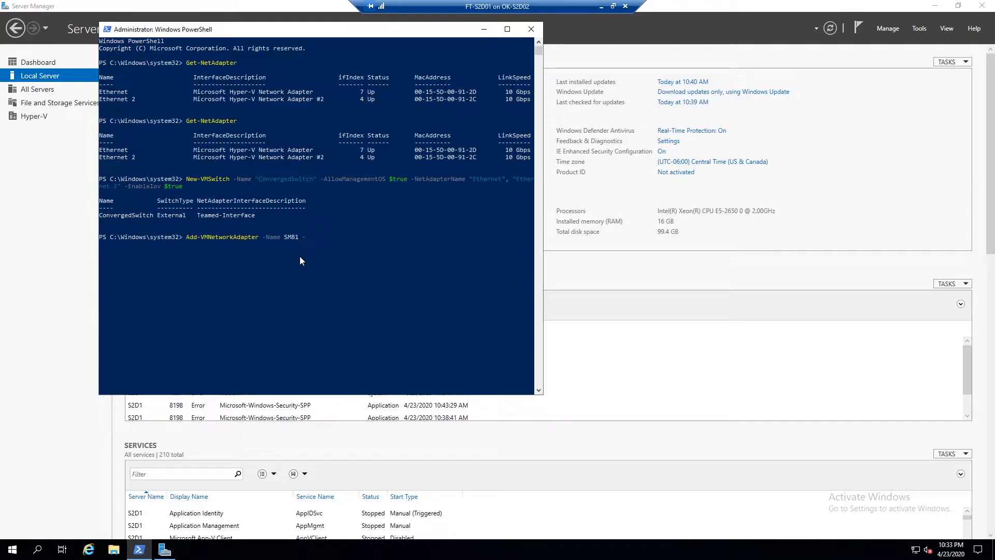
text( -)
key(Tab)
key(Tab)
key(Tab)
key(Tab)
text(-)
key(Tab)
key(Tab)
key(Tab)
key(Tab)
key(Tab)
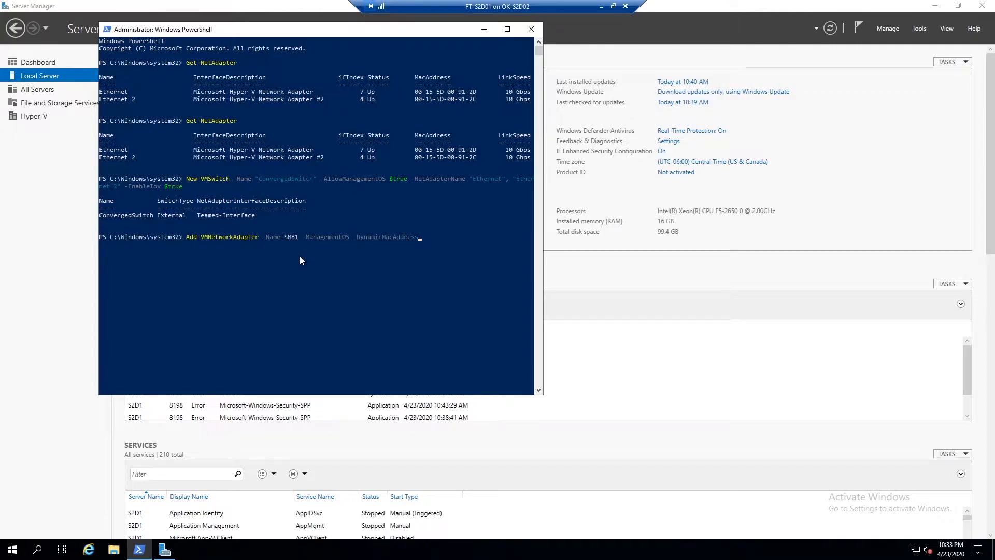
key(Tab)
key(Tab)
key(Tab)
key(Tab)
key(Tab)
text("ConvergedSwitc)
key(BackSpace)
Reuse the command to add a second management OS adapter named SMB2, then exit PowerShell.
key(Up)
key(Left)
key(Left)
key(Left)
key(Left)
key(Left)
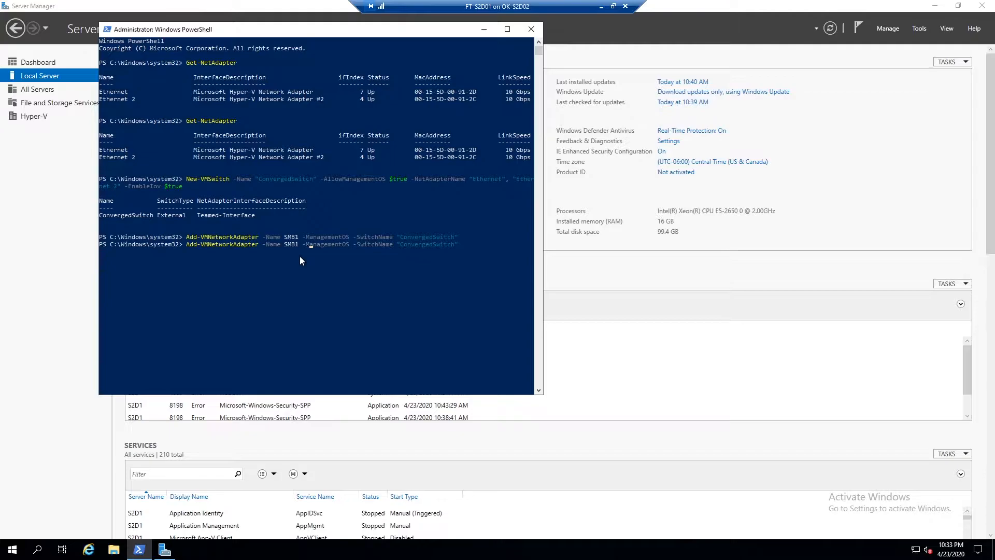
key(BackSpace)
text(2)
text(exit)
key(Return)
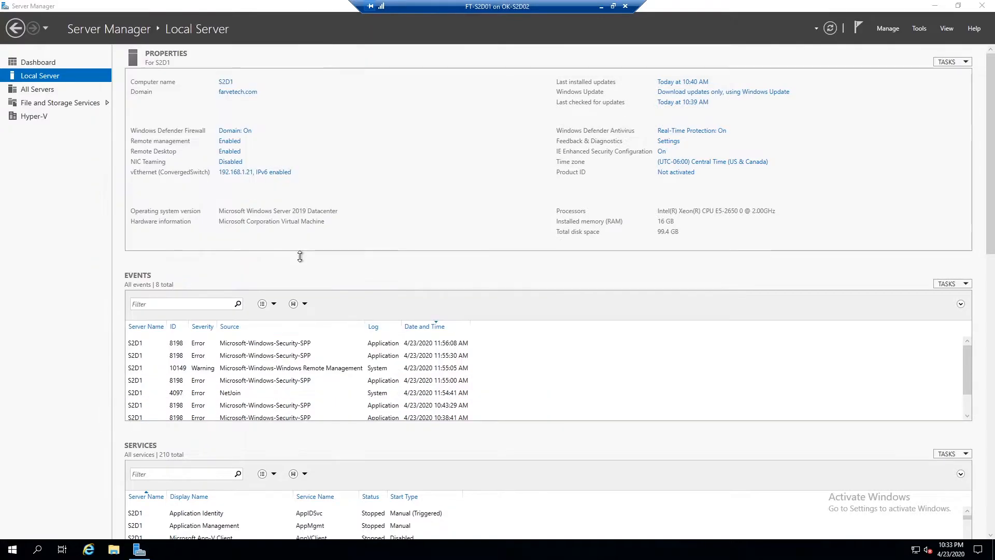
Open Network Connections and inspect the physical and new virtual Ethernet adapters.
click(221, 175)
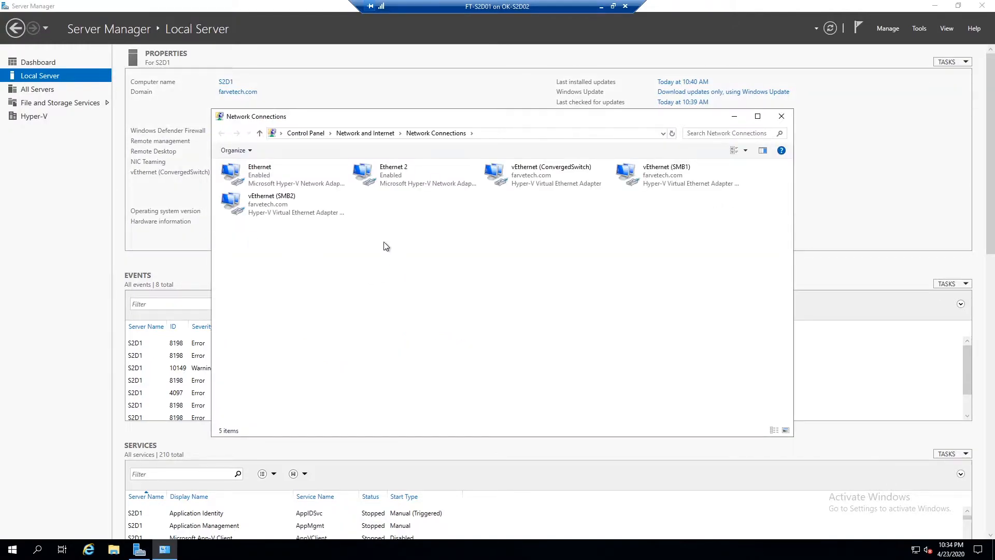
click(273, 175)
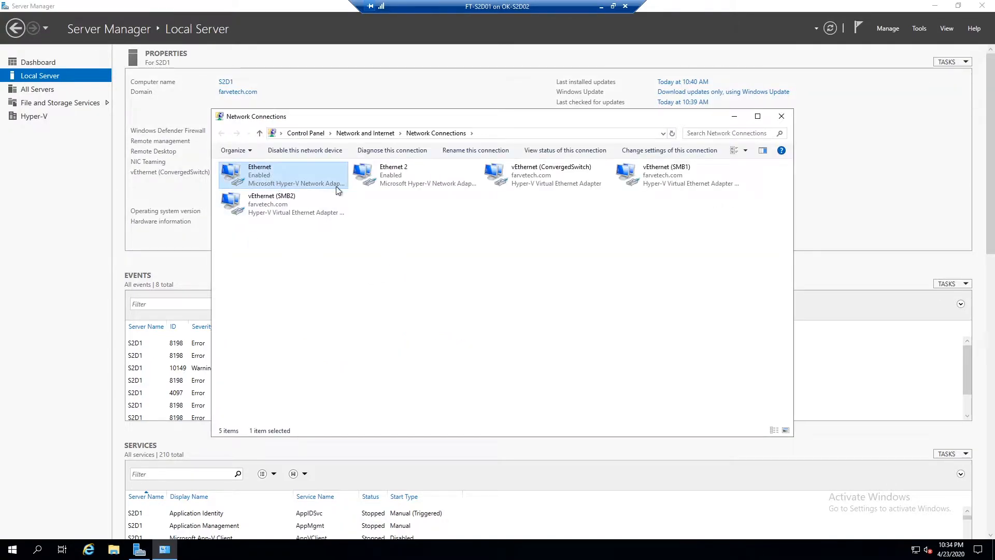
click(399, 180)
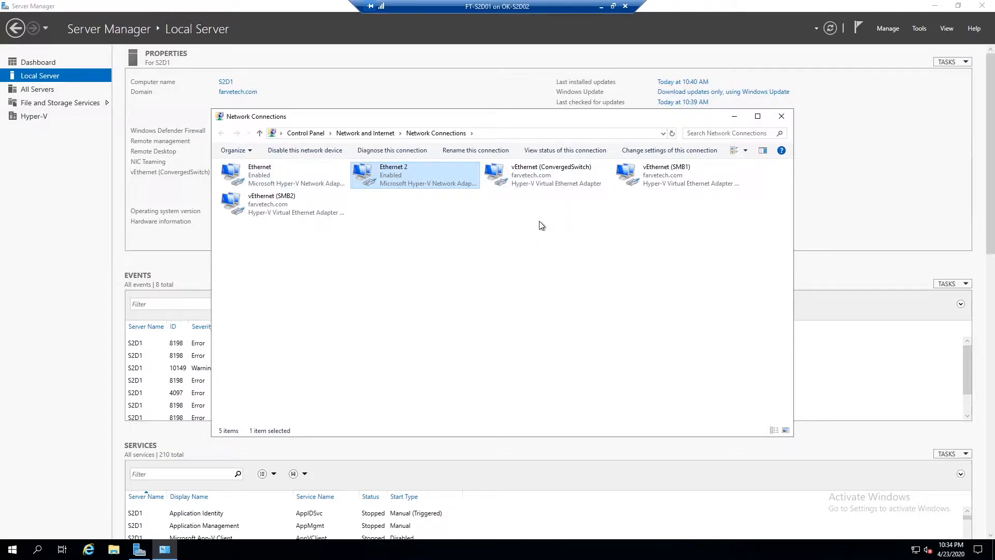
click(532, 182)
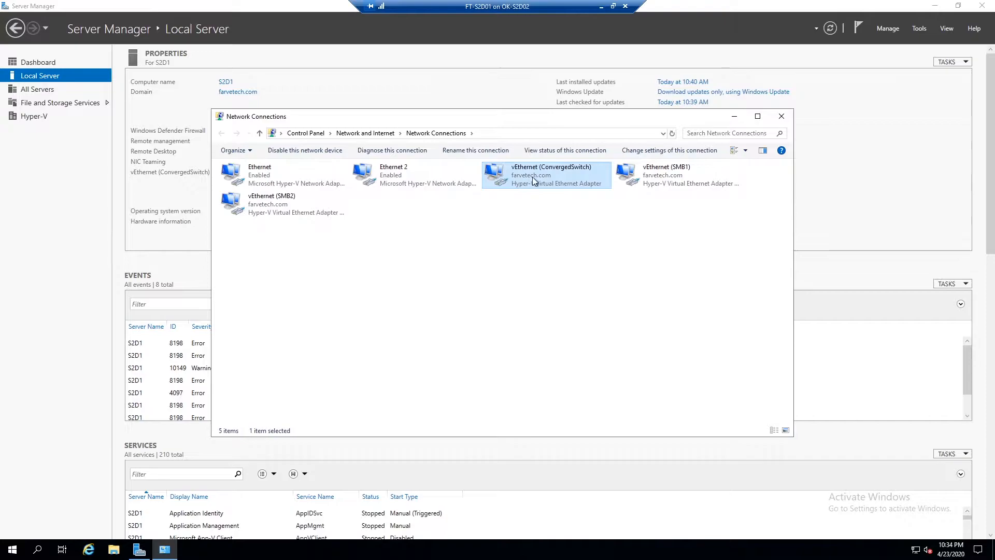
click(664, 181)
click(334, 212)
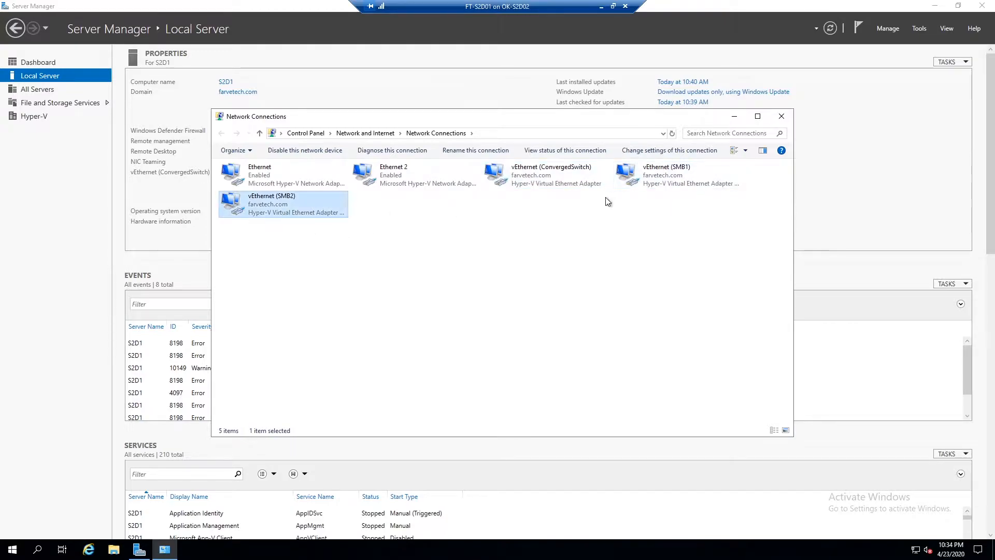
click(650, 185)
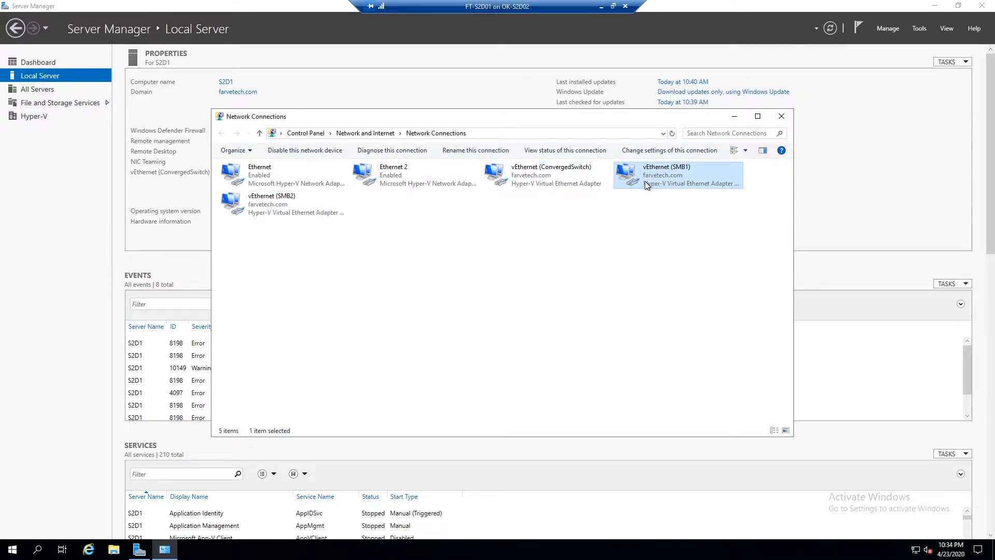
Set vEthernet (SMB1)'s IPv4 address to 192.168.11.21, subnet mask 255.255.255.0, with no default gateway.
double_click(649, 185)
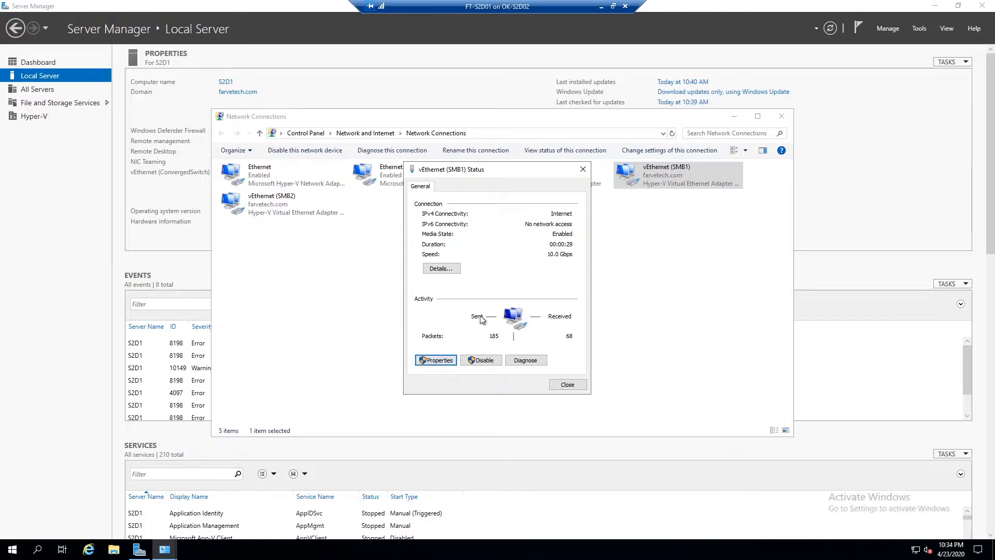
click(436, 359)
double_click(497, 293)
click(498, 293)
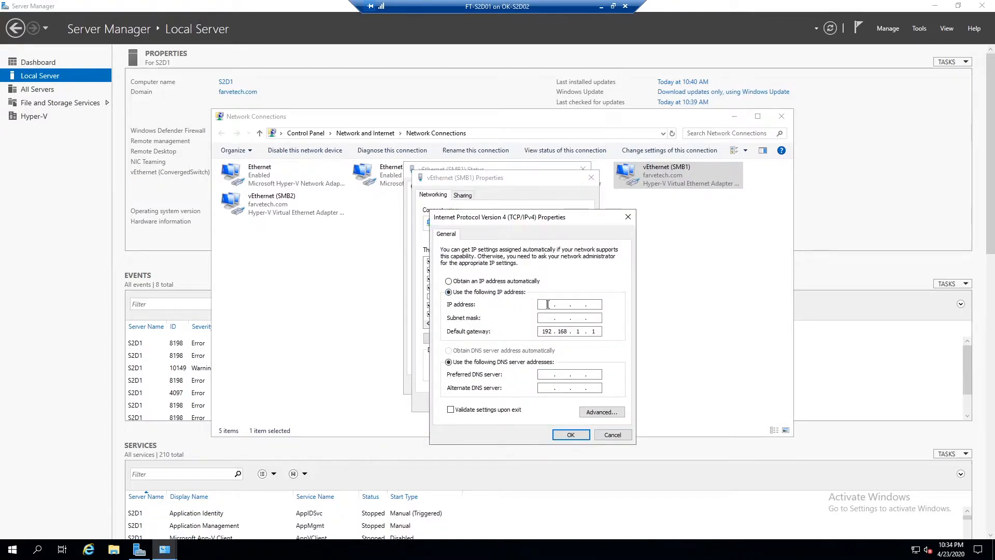
click(548, 305)
text(192 . 168 . 11 . 21)
key(Tab)
key(Tab)
key(Delete)
key(Delete)
click(571, 434)
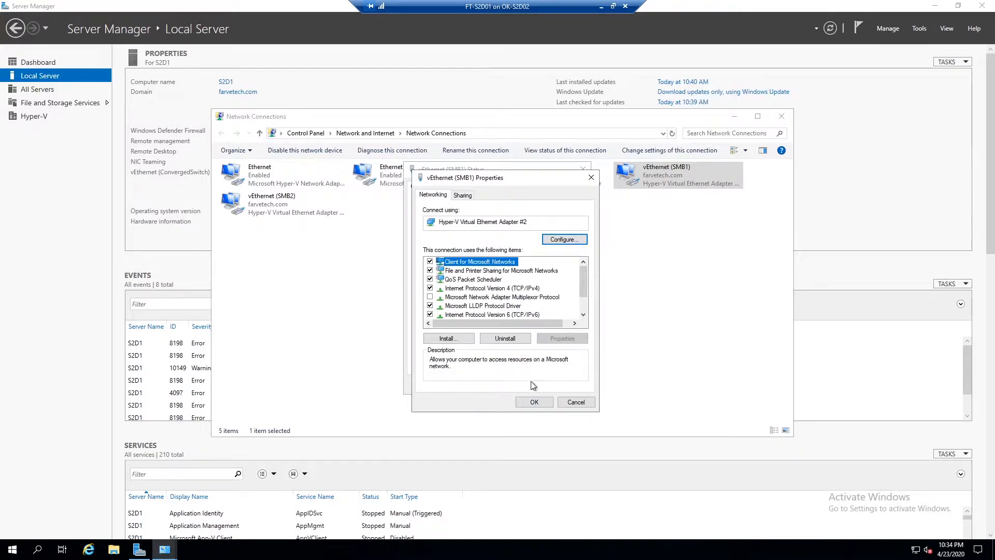
click(534, 402)
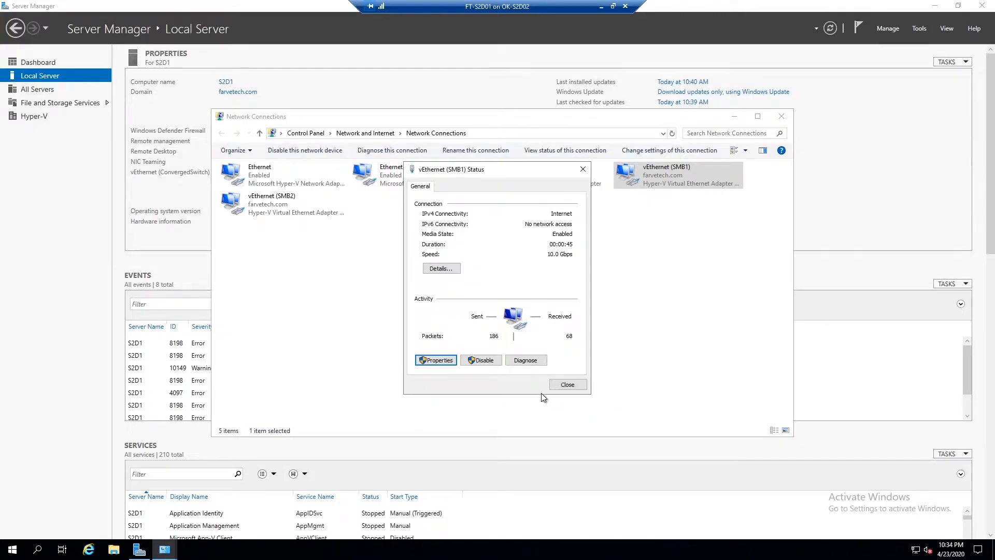
Set Jumbo Packet to 9014 Bytes in the SMB1 adapter's advanced properties.
click(436, 360)
click(565, 238)
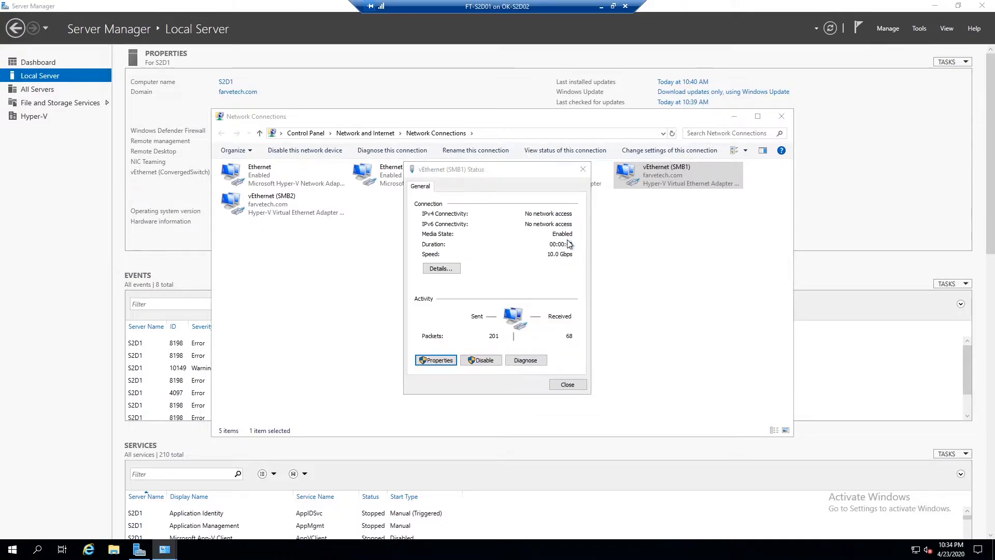
click(157, 133)
mouse_move(214, 206)
mouse_down()
mouse_move(213, 220)
mouse_move(217, 191)
mouse_up()
click(145, 197)
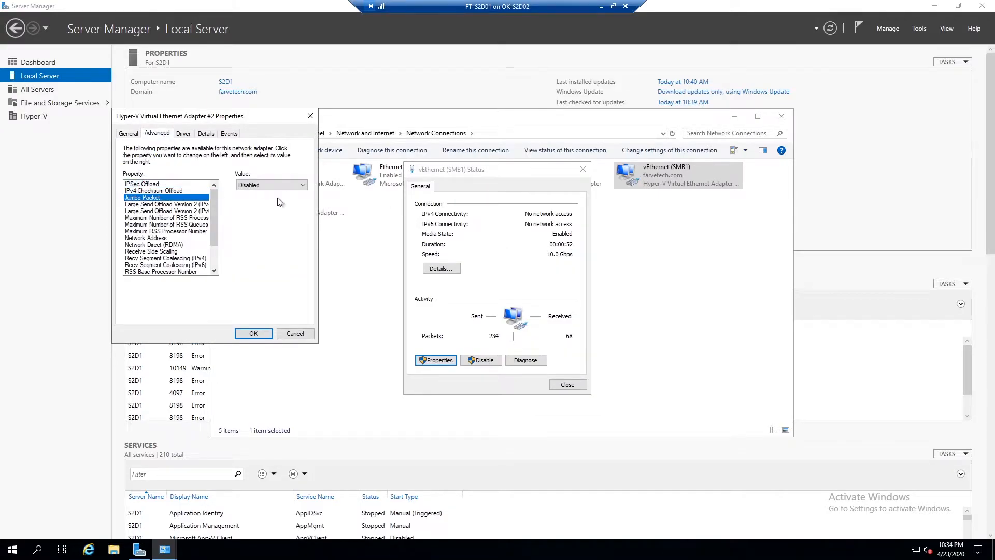
click(260, 185)
click(254, 201)
Enable Network Direct (RDMA) for the SMB1 adapter.
scroll(217, 218, down, 1)
click(174, 224)
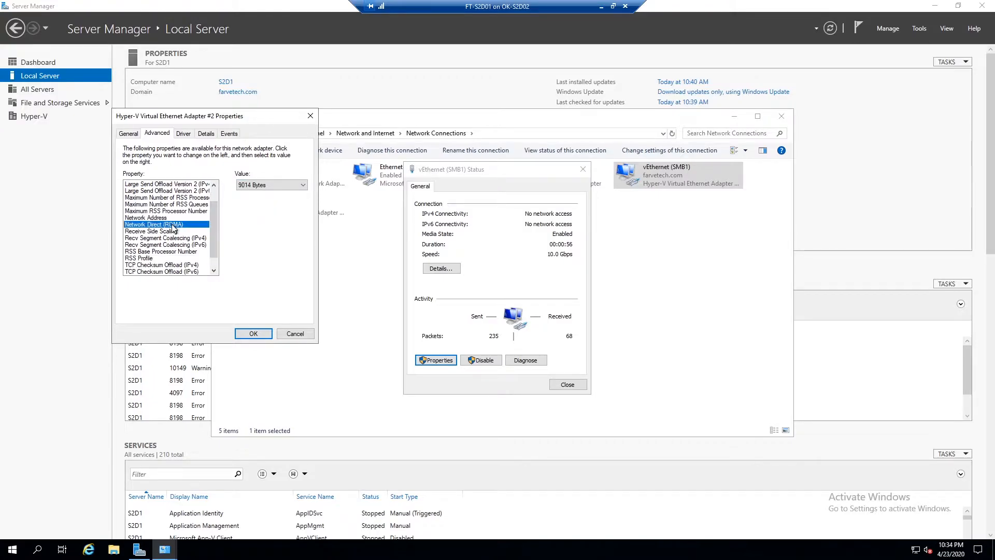
click(260, 186)
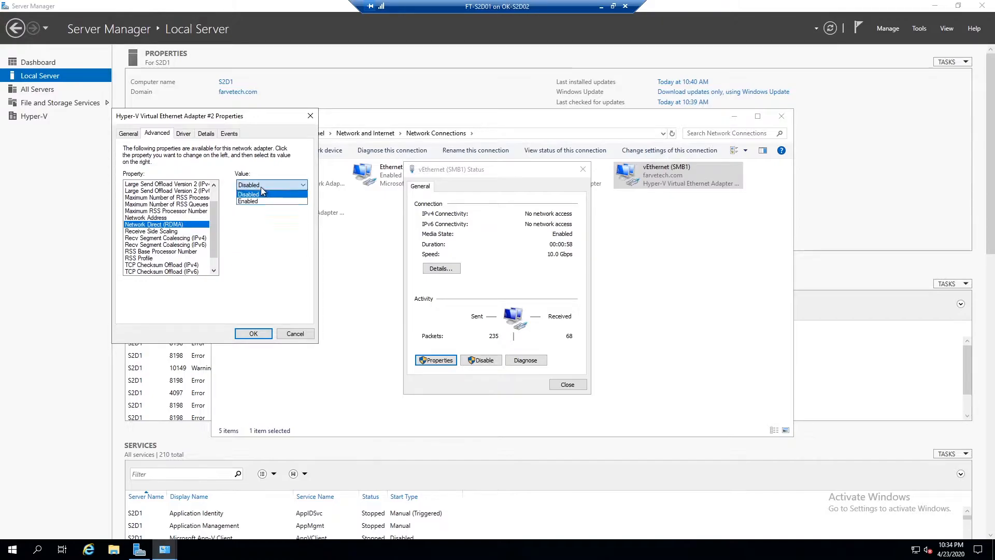
click(257, 202)
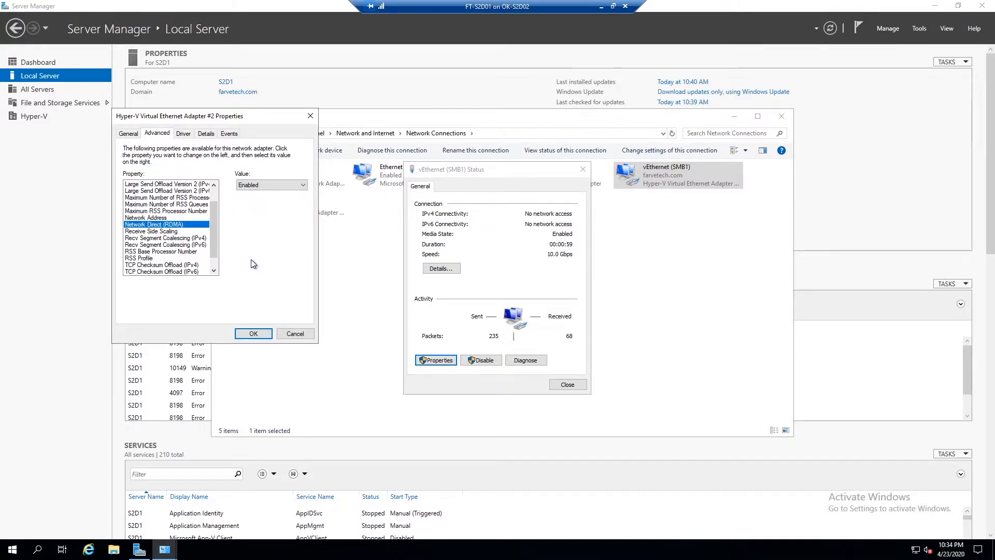
Set Jumbo Packet to 9014 Bytes in the vEthernet (SMB2) adapter's advanced properties.
click(254, 332)
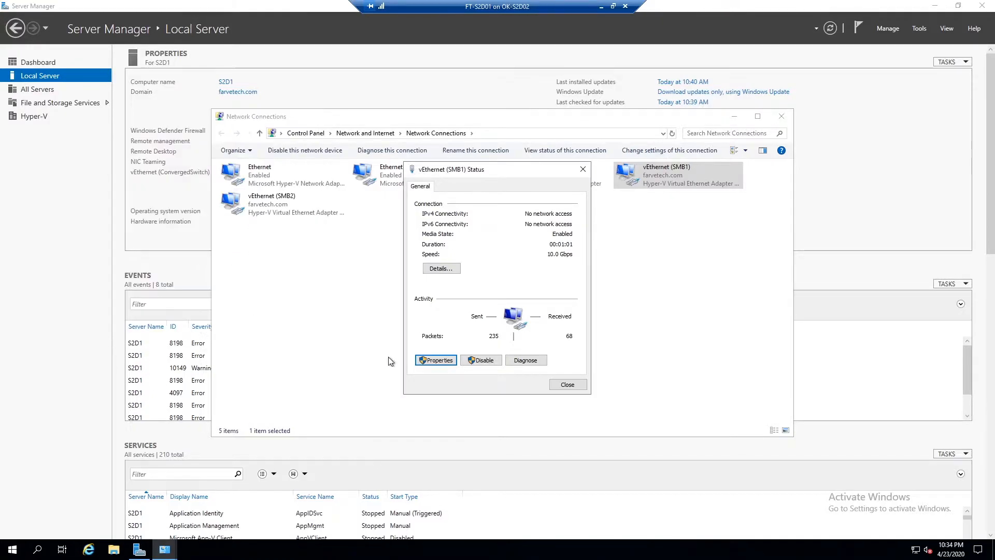
click(567, 385)
right_click(267, 200)
click(303, 305)
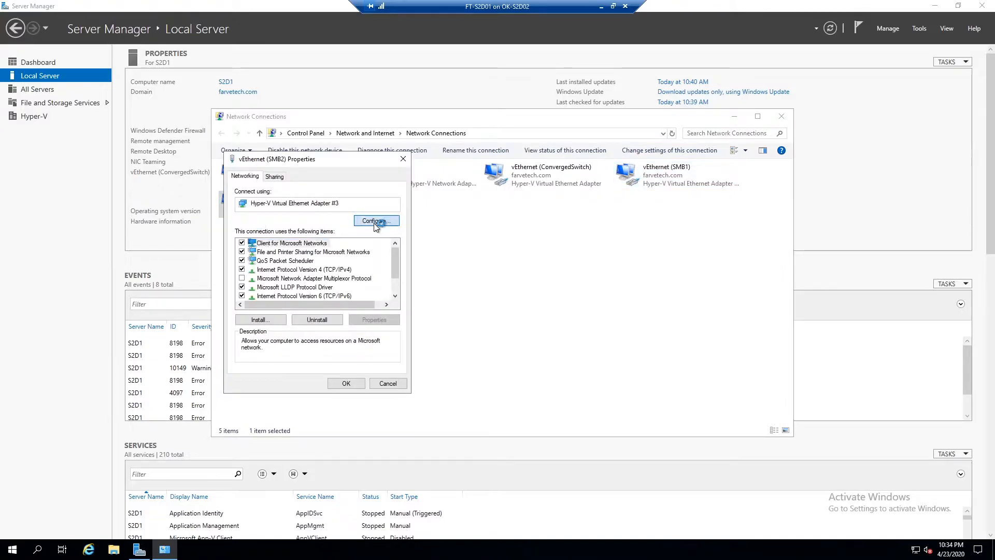
click(375, 223)
click(171, 147)
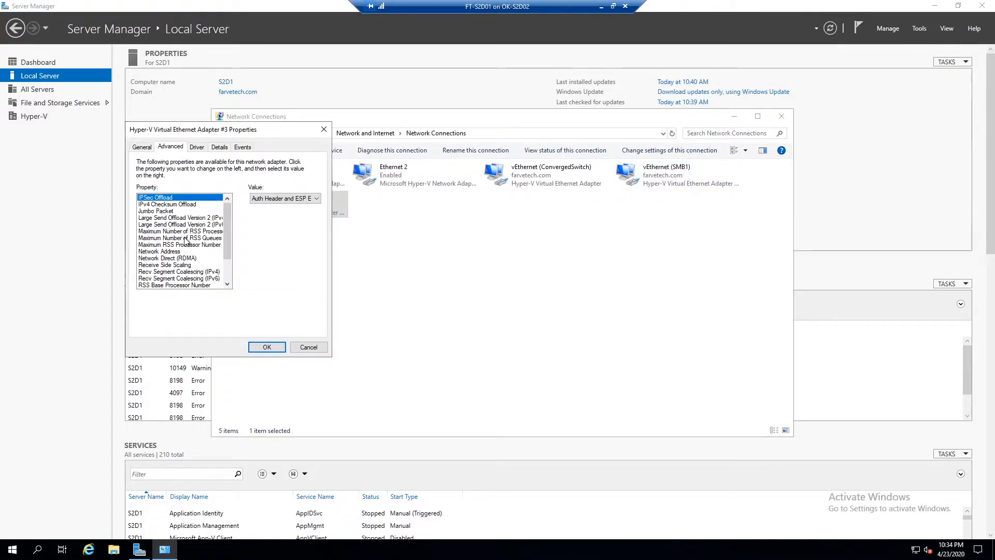
click(166, 212)
click(282, 200)
click(276, 222)
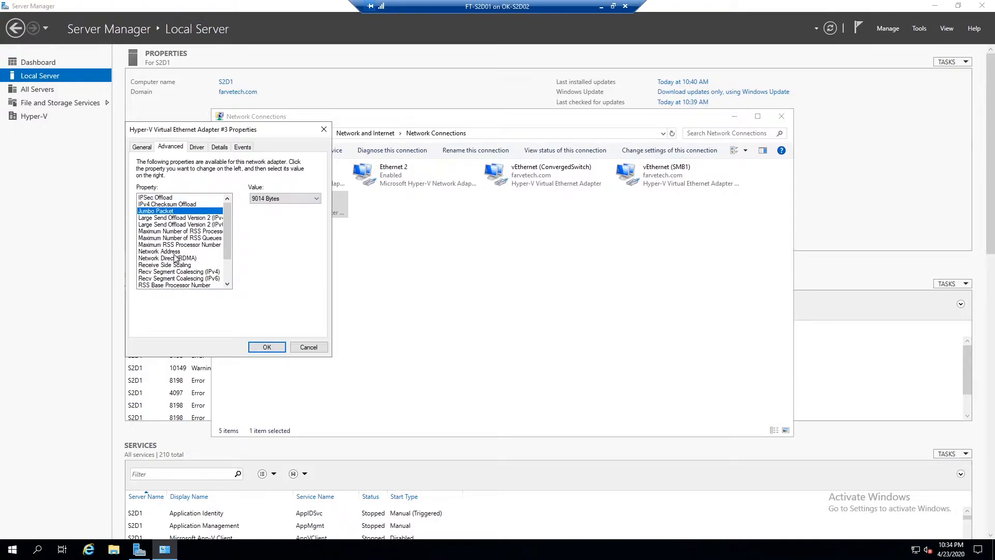
Enable Network Direct (RDMA) for the SMB2 adapter and apply the adapter settings.
click(176, 258)
click(282, 199)
click(262, 214)
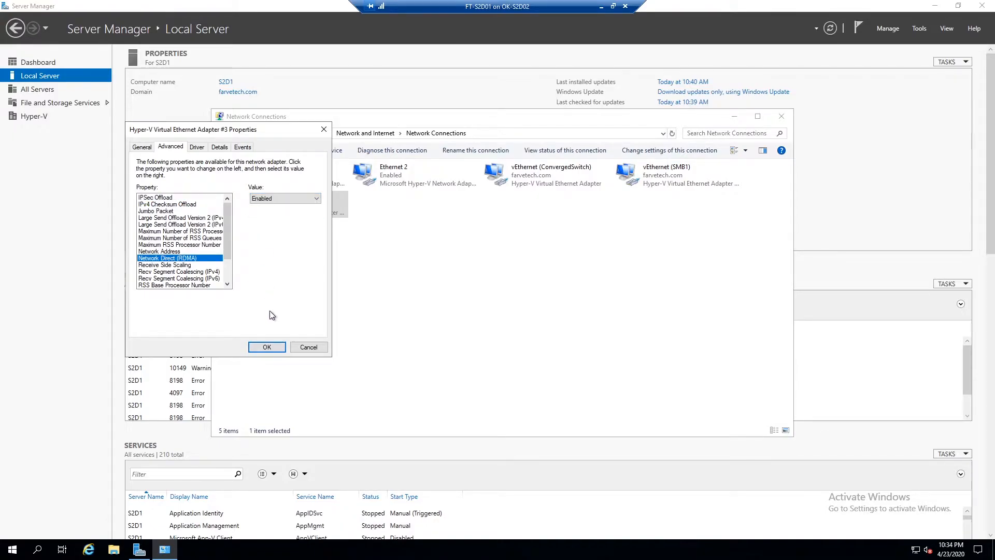
click(266, 347)
Set vEthernet (SMB2)'s static IPv4 address to 192.168.12.21 in its TCP/IPv4 properties.
double_click(265, 212)
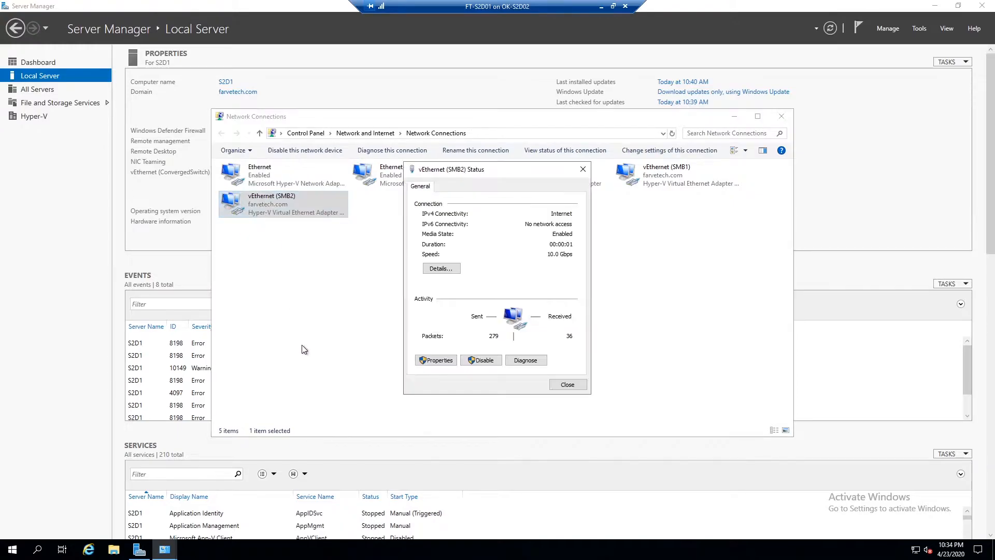
key(Return)
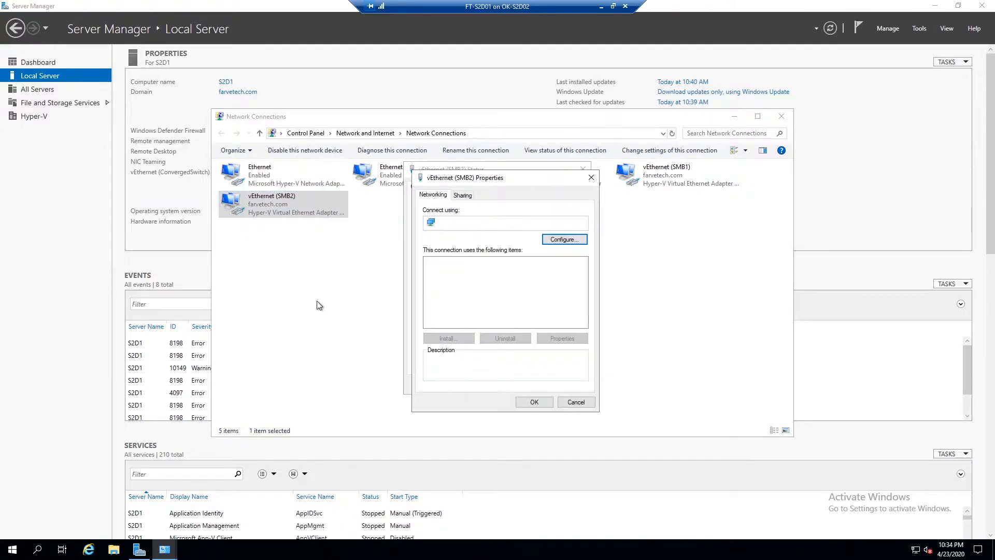
double_click(523, 303)
click(505, 291)
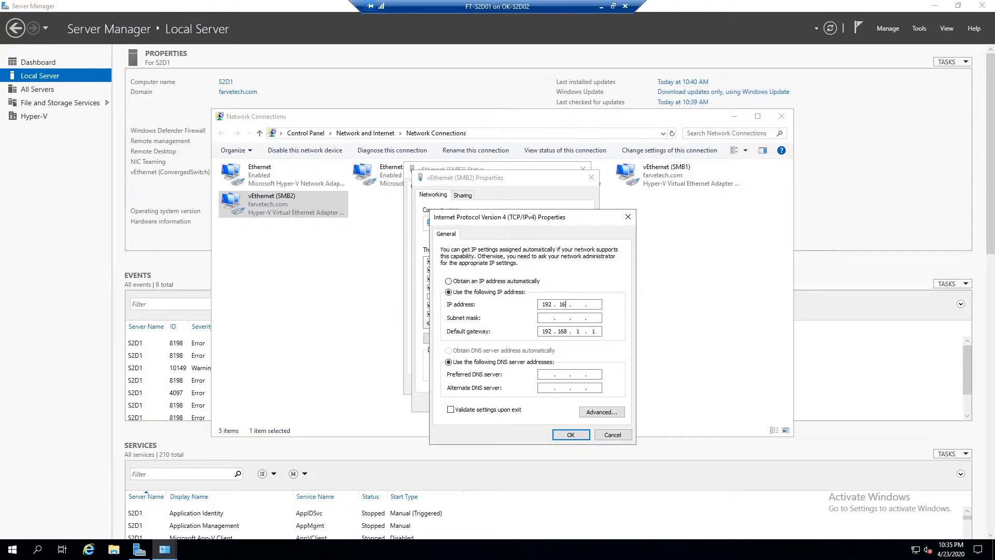
key(Tab)
key(Tab)
click(570, 434)
click(573, 402)
click(567, 383)
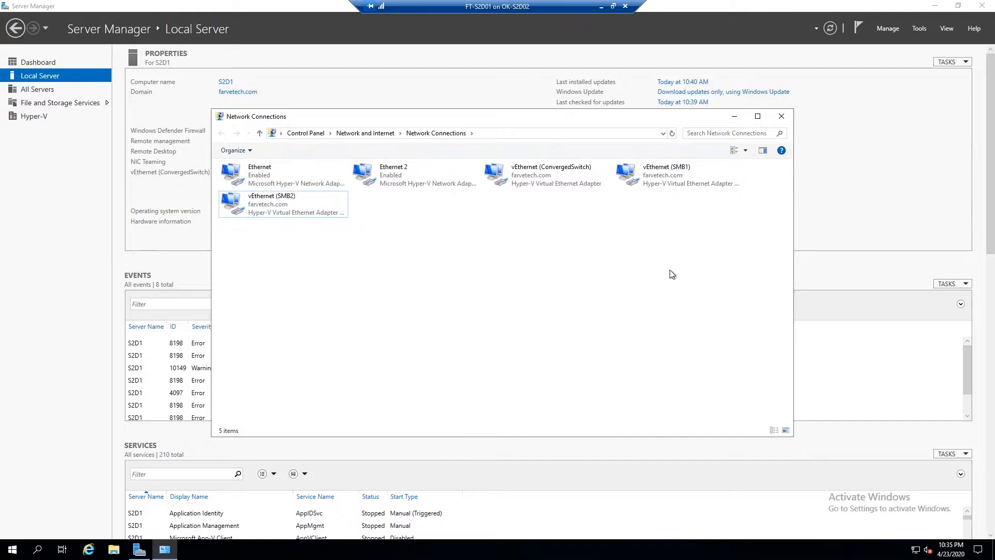
Inspect the network connection details of the vEthernet (ConvergedSwitch) adapter, then close Network Connections.
click(518, 179)
double_click(517, 179)
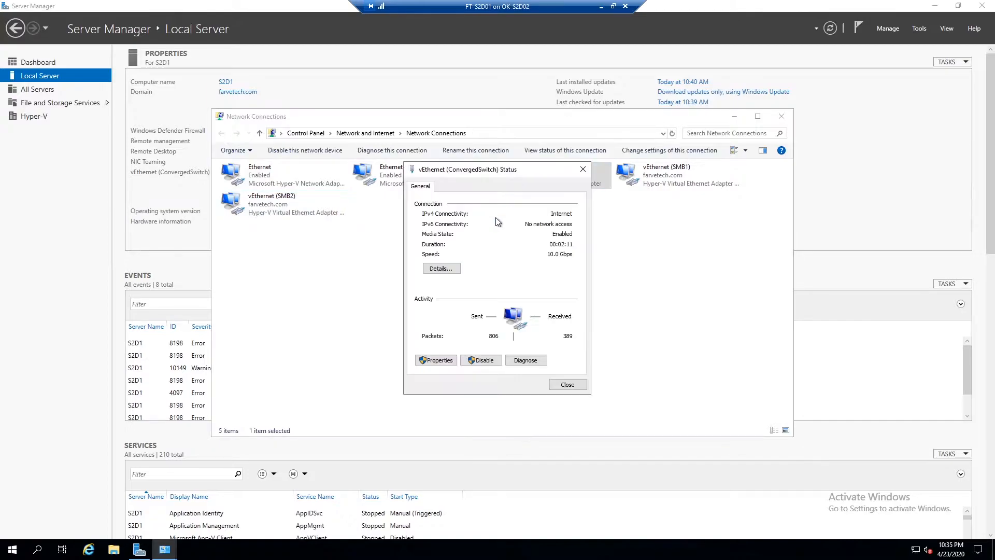
click(441, 269)
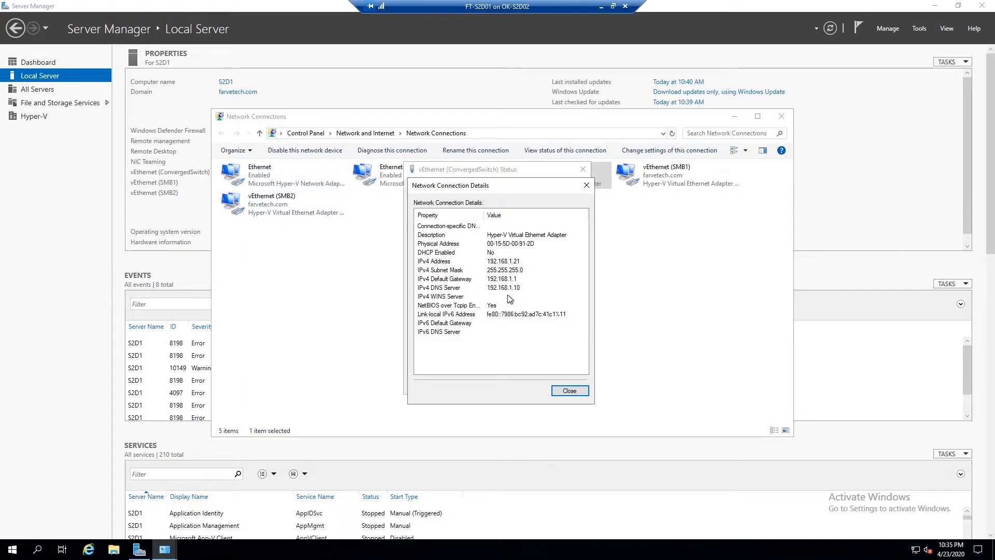
click(570, 390)
click(576, 388)
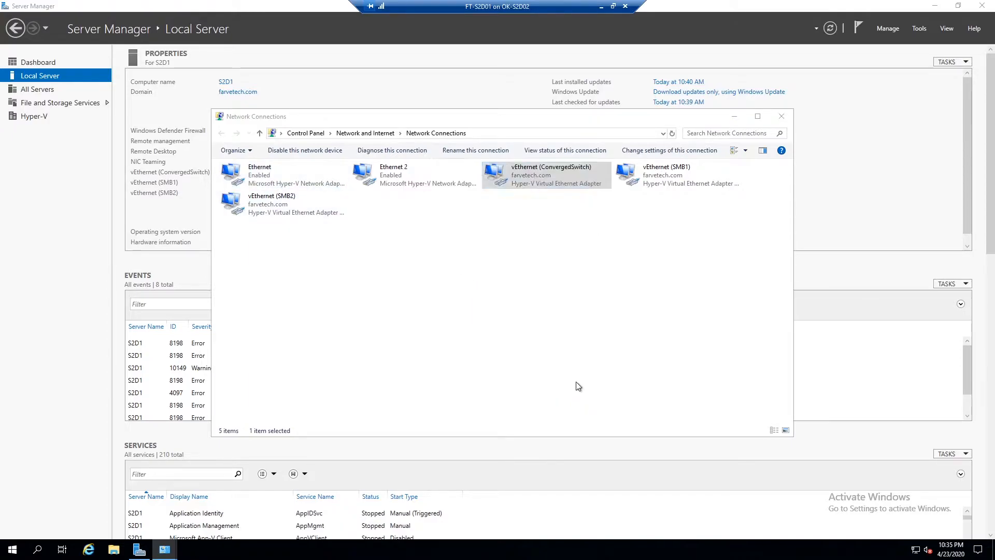
click(647, 272)
click(781, 117)
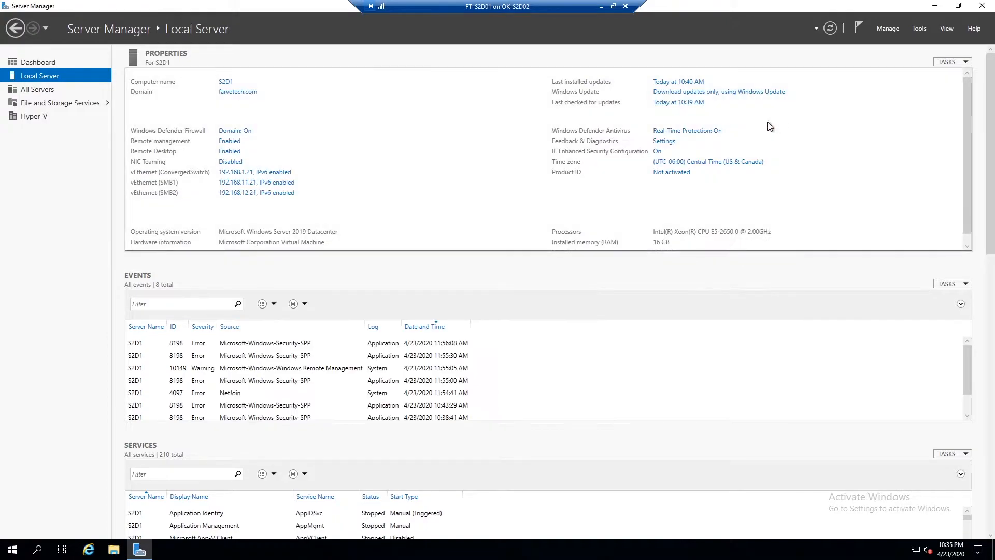
Open Hyper-V Manager and review the ConvergedSwitch settings in Virtual Switch Manager without changing them.
click(888, 29)
click(918, 28)
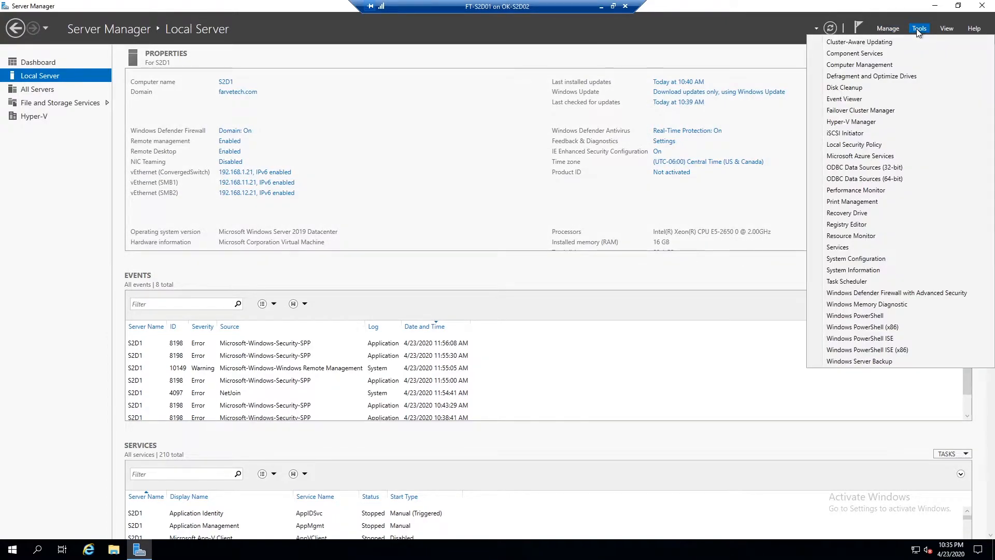
click(866, 122)
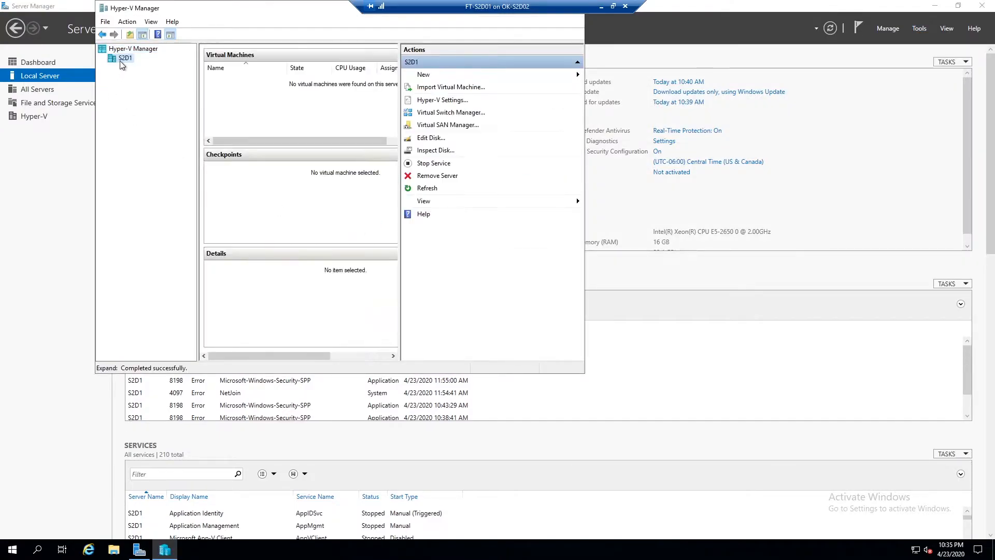
click(446, 113)
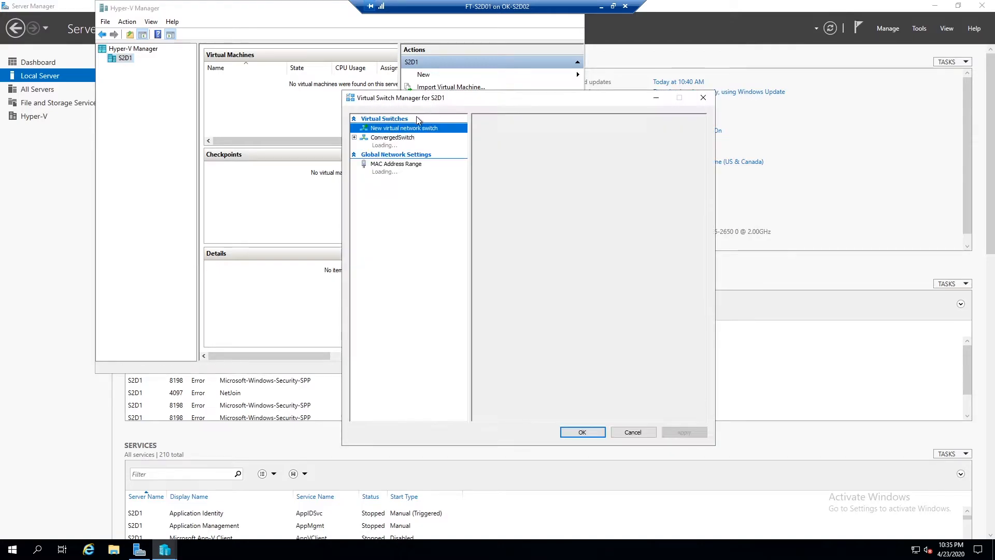
click(405, 147)
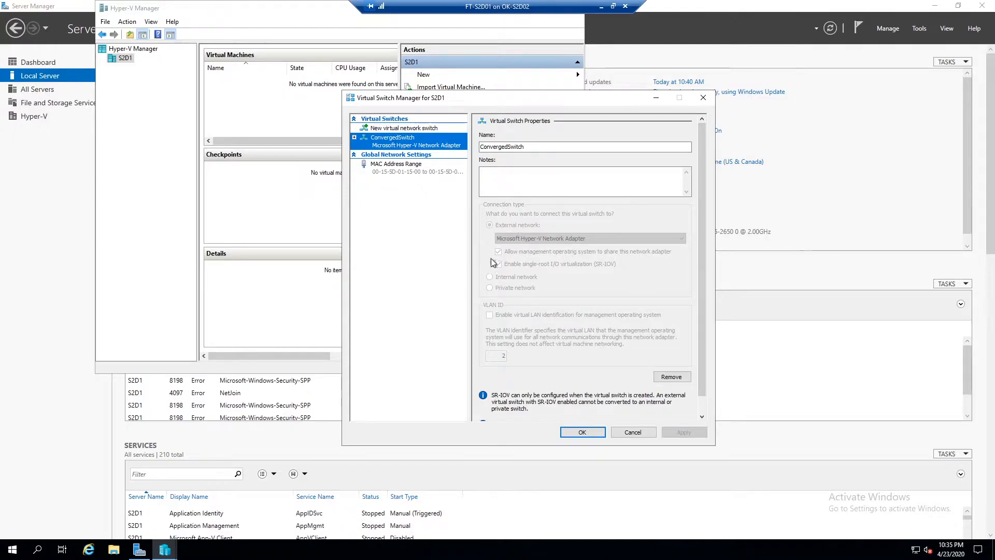
click(355, 137)
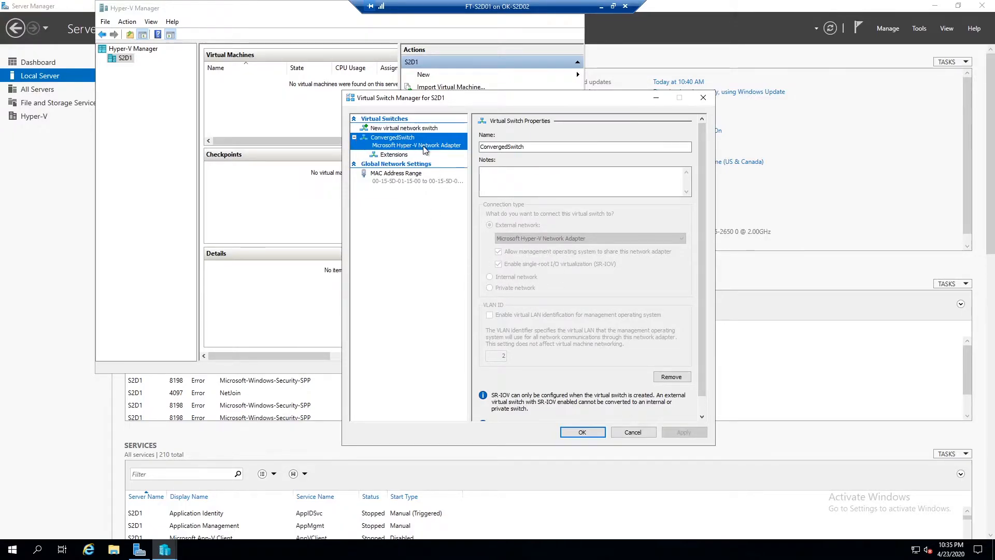
scroll(565, 362, down, 1)
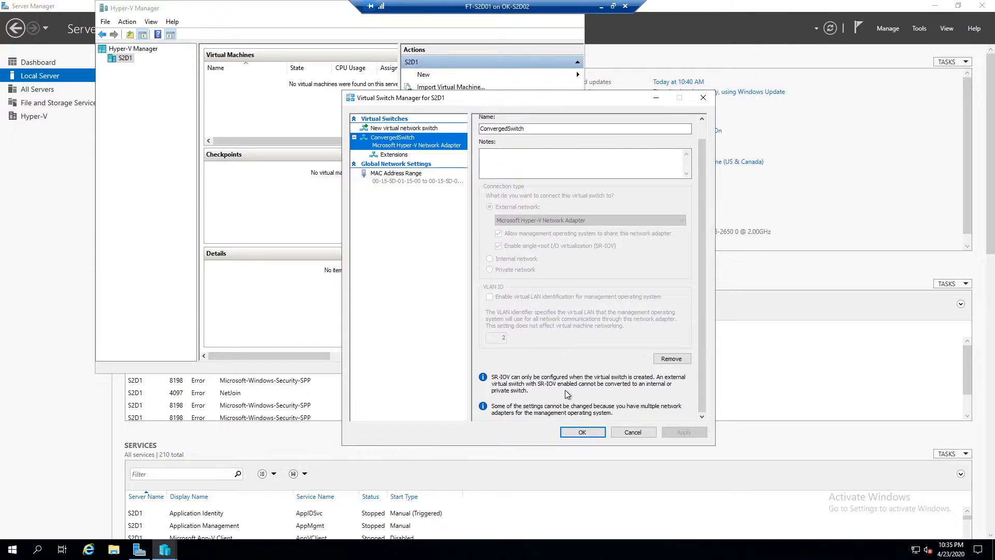
click(633, 431)
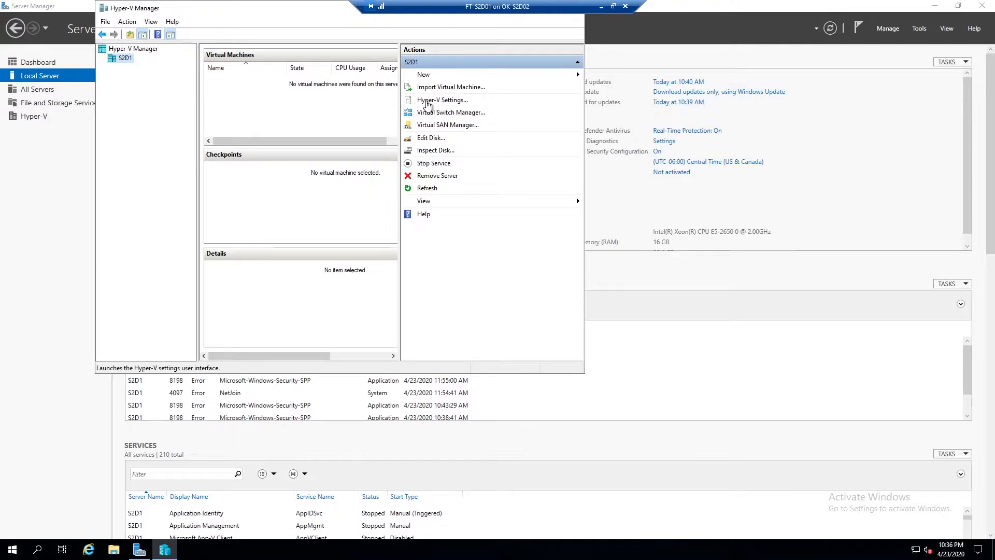
Close Hyper-V Manager and Server Manager.
drag(296, 9, 322, 41)
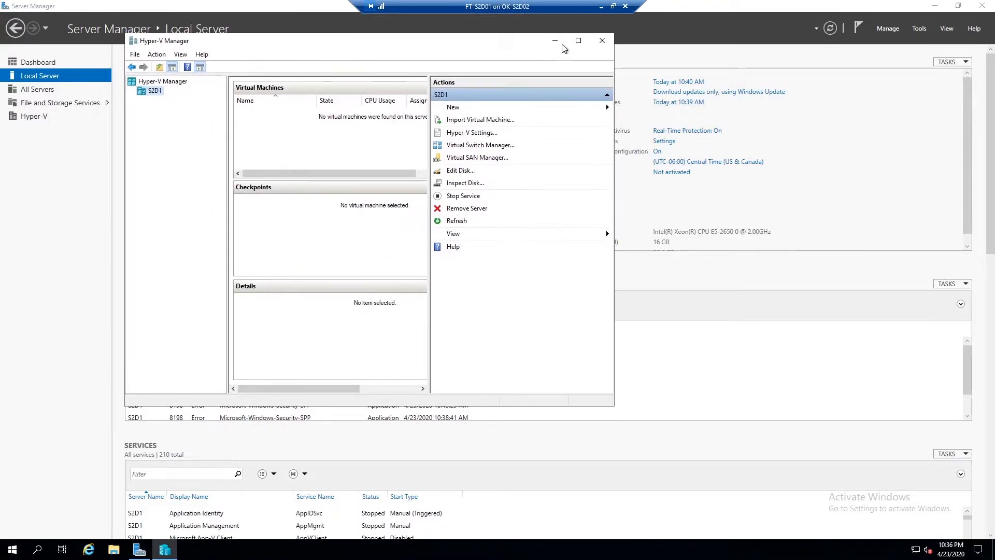
click(603, 38)
click(982, 6)
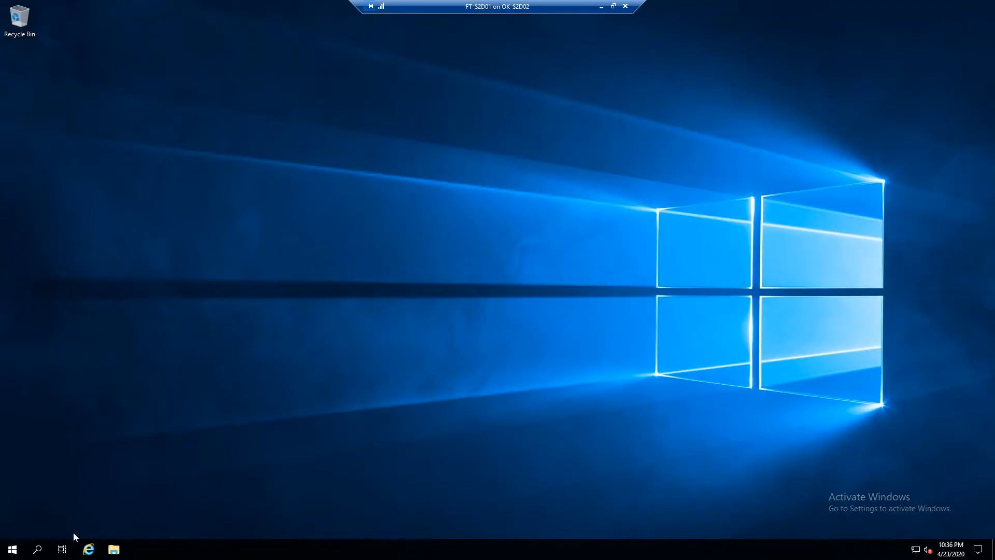
Open Windows PowerShell as administrator.
right_click(14, 546)
click(100, 412)
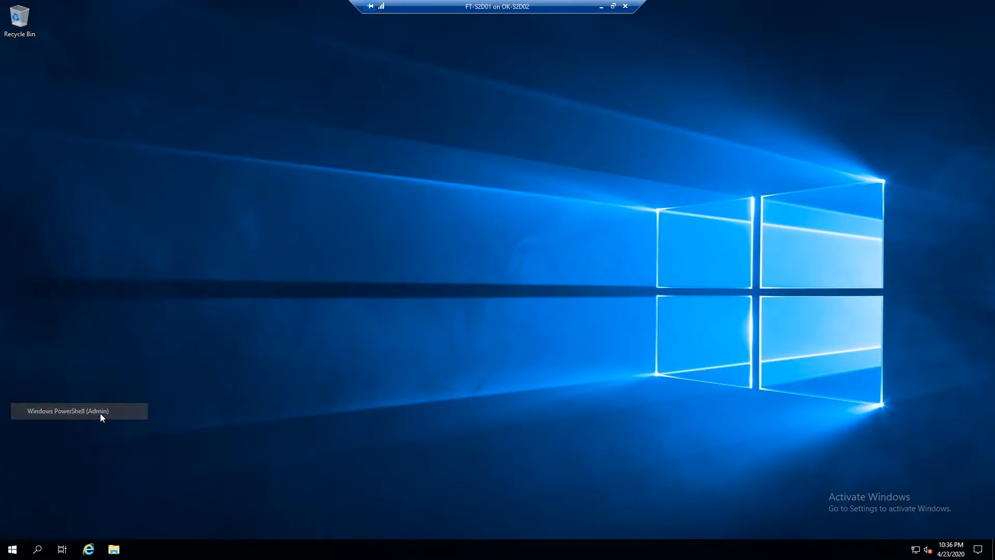
click(436, 339)
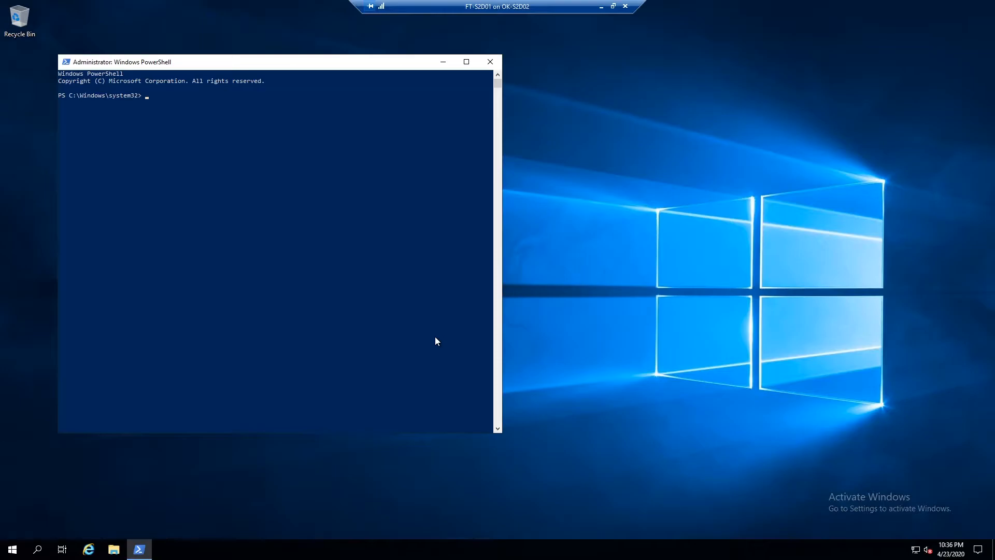
Open Failover Cluster Manager, suppress the Windows Admin Center prompt permanently, and maximize the window.
click(13, 549)
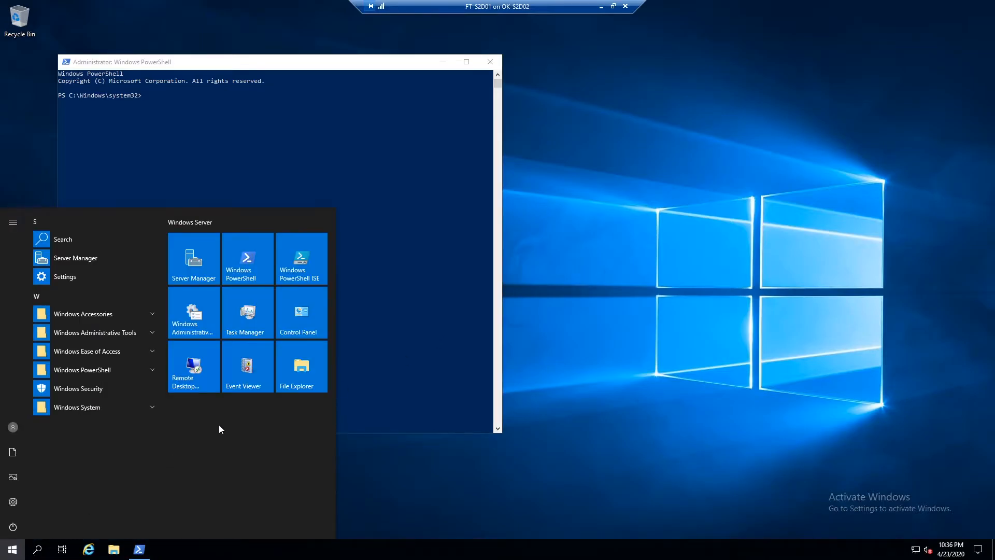
click(95, 333)
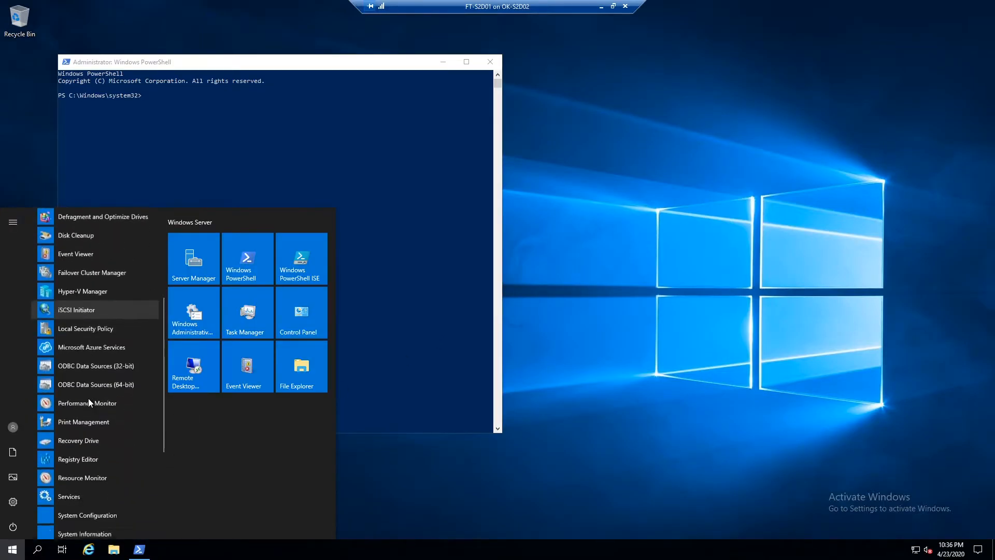
click(96, 260)
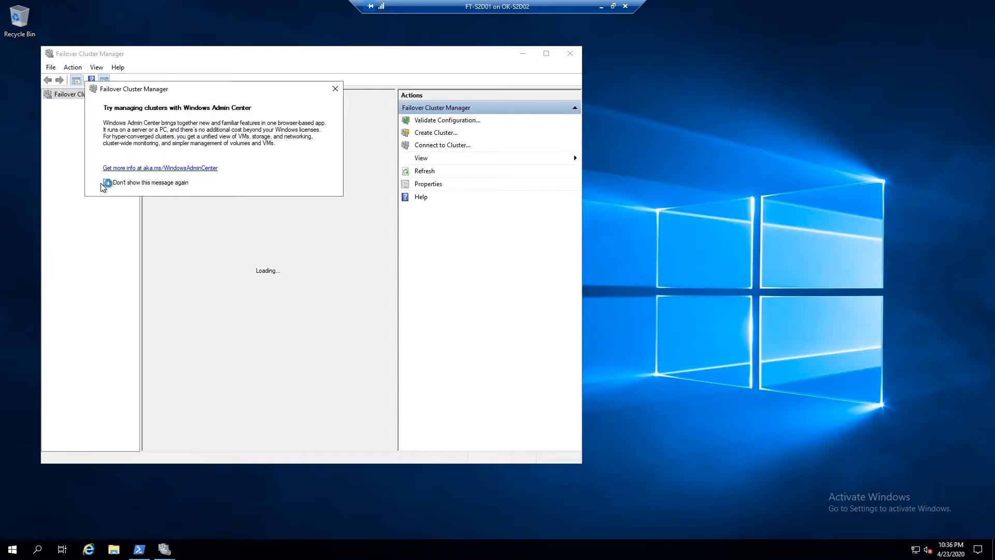
click(106, 183)
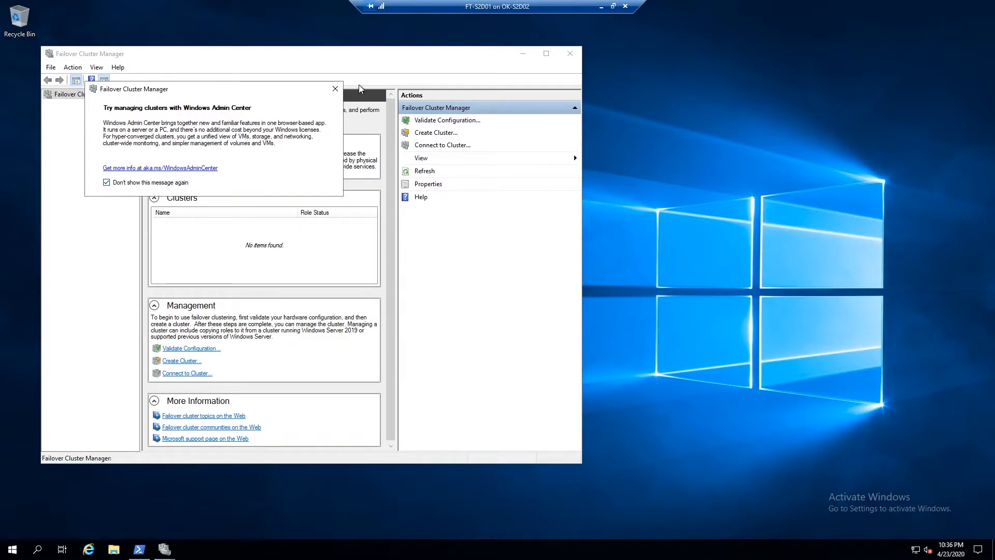
click(335, 89)
double_click(349, 57)
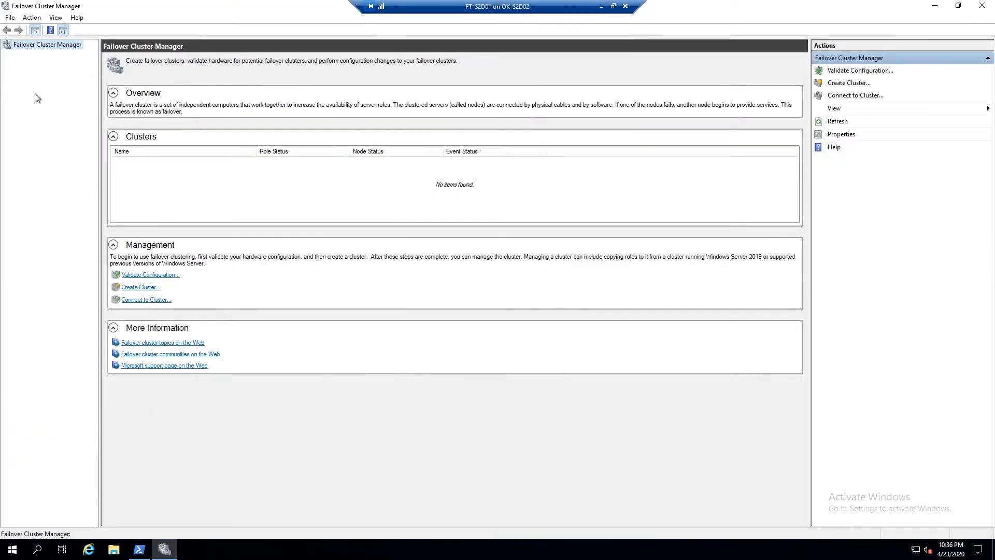
Start the Create Cluster wizard and add servers S2D1, S2D2, S2D3 and S2D4 to the selection.
right_click(20, 48)
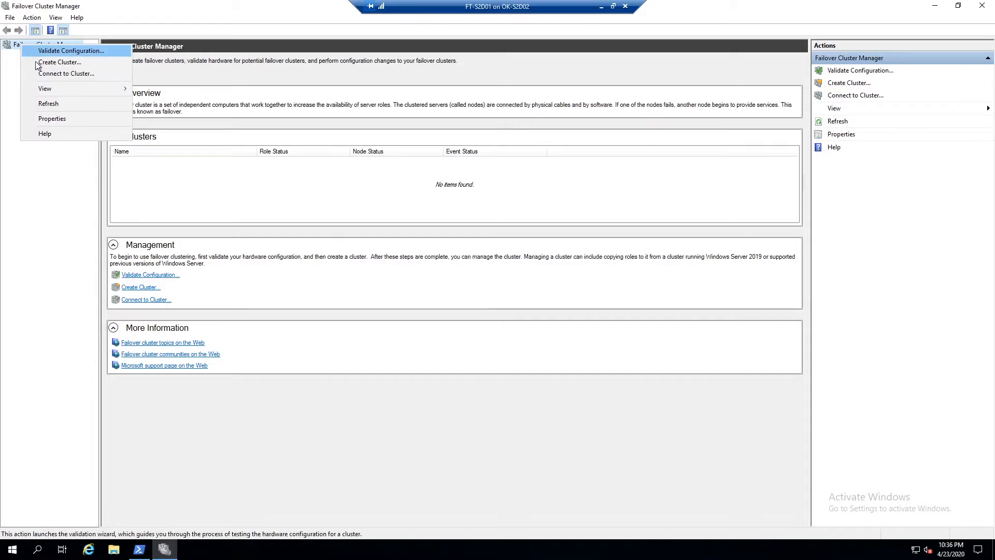
click(39, 61)
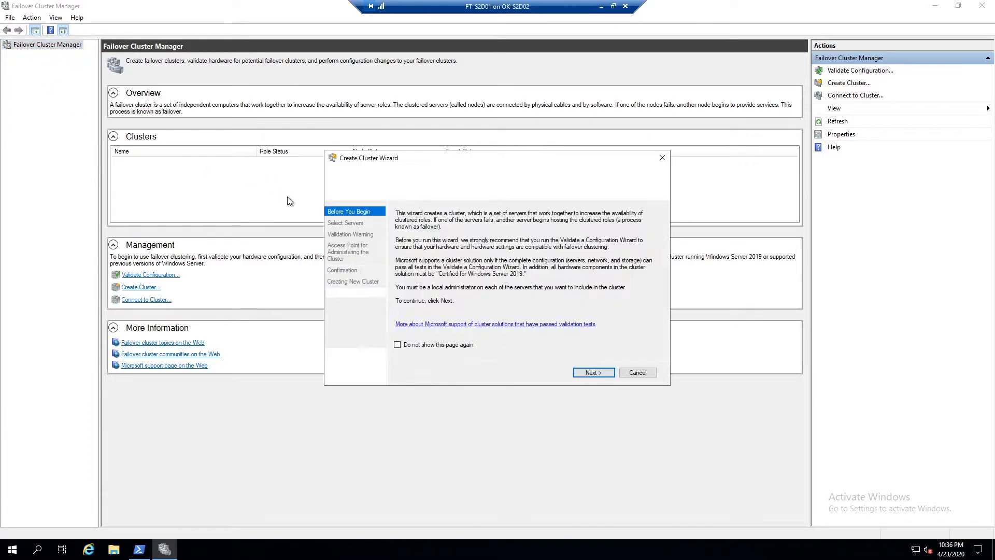
click(596, 374)
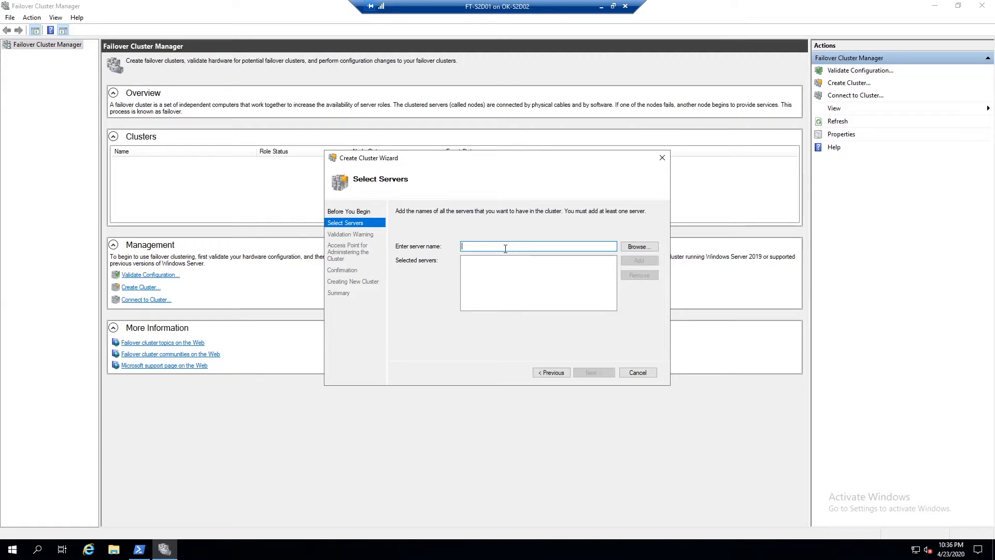
text(S2D1)
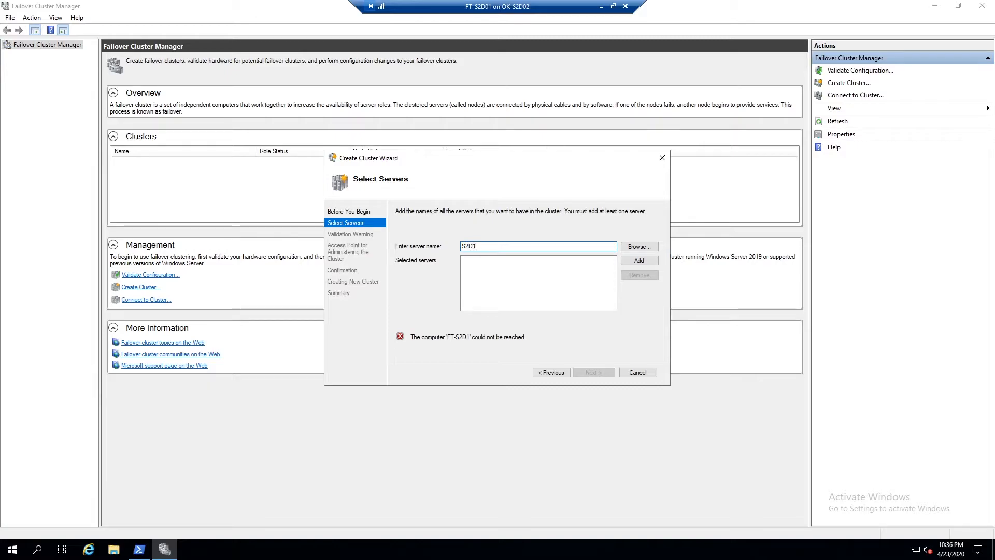
click(634, 261)
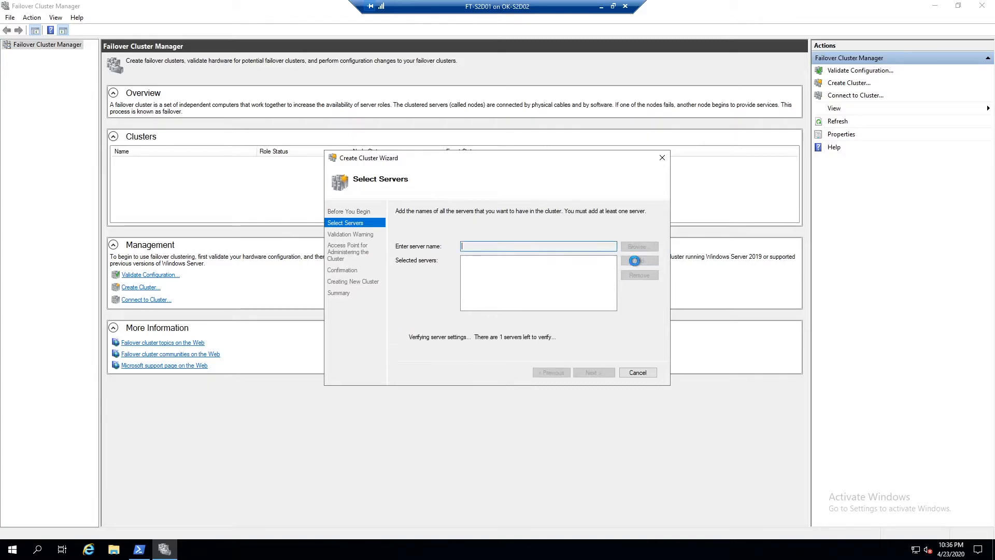
text(S2D2)
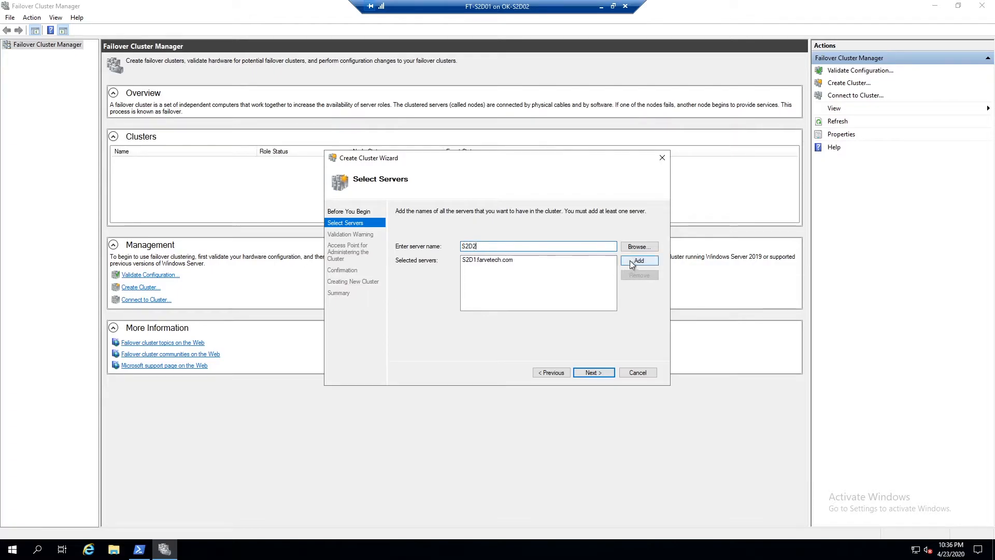
click(634, 260)
text(S2D3)
click(639, 262)
text(S2D4)
click(640, 261)
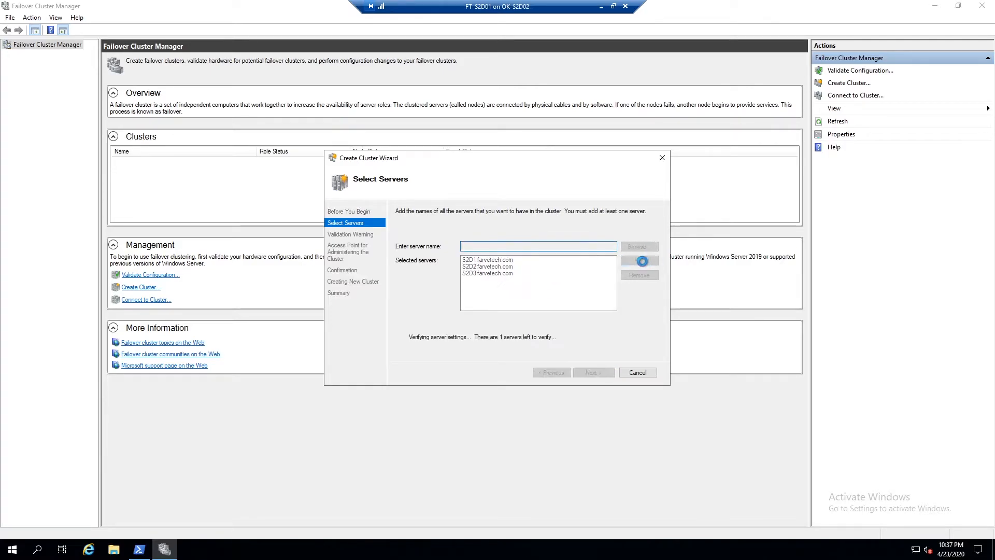
click(594, 372)
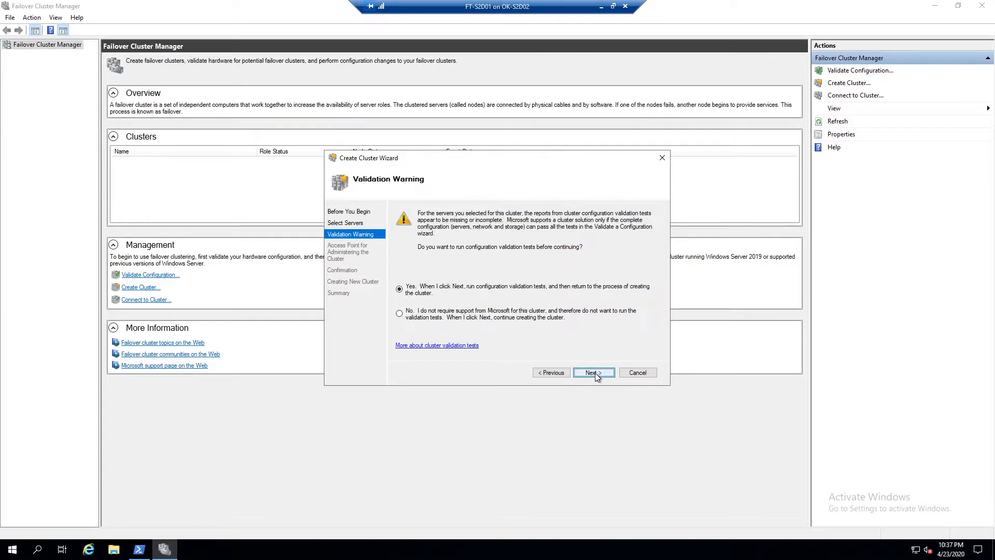
Decline running validation tests and set the cluster access point name FT-Cluster with address 192.168.1.20.
click(463, 315)
click(597, 373)
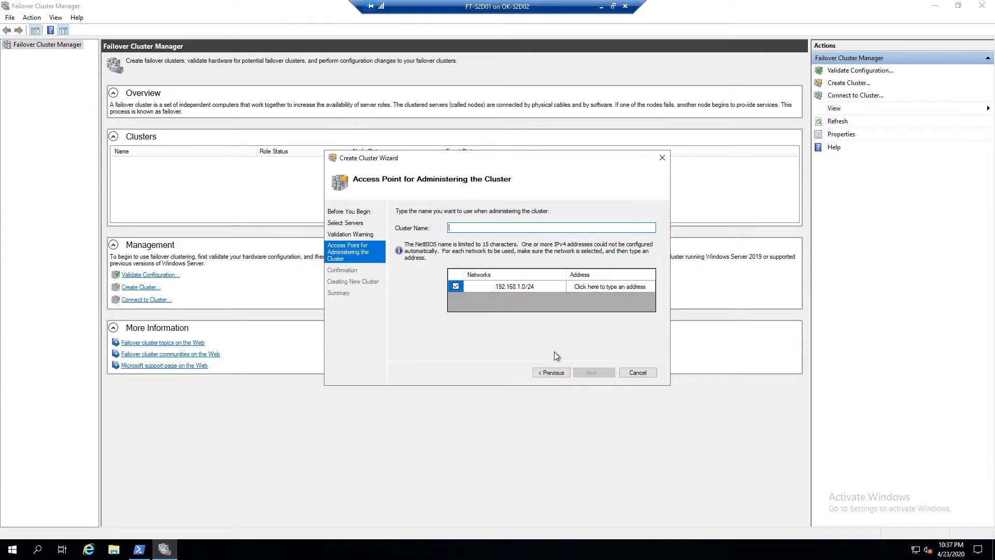
click(586, 289)
text(20)
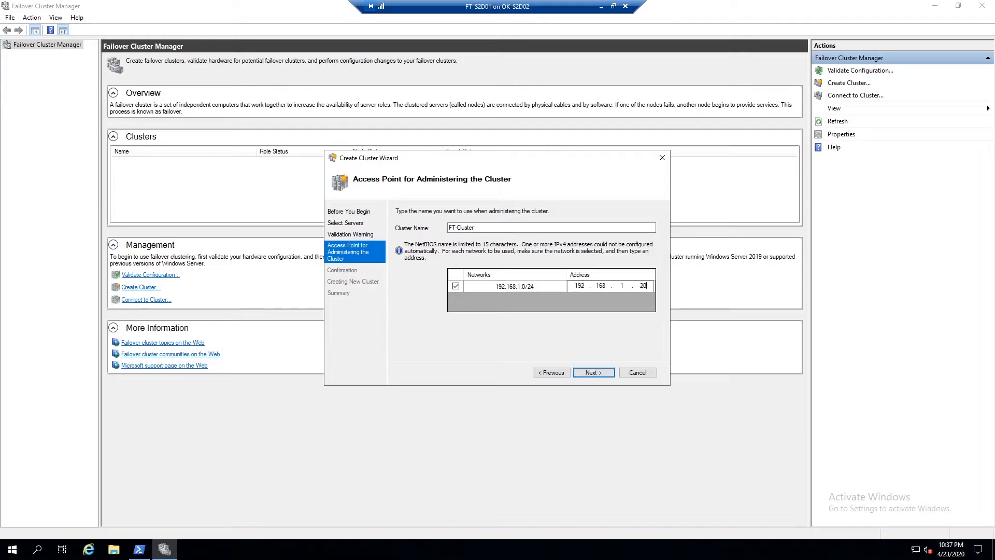
click(593, 373)
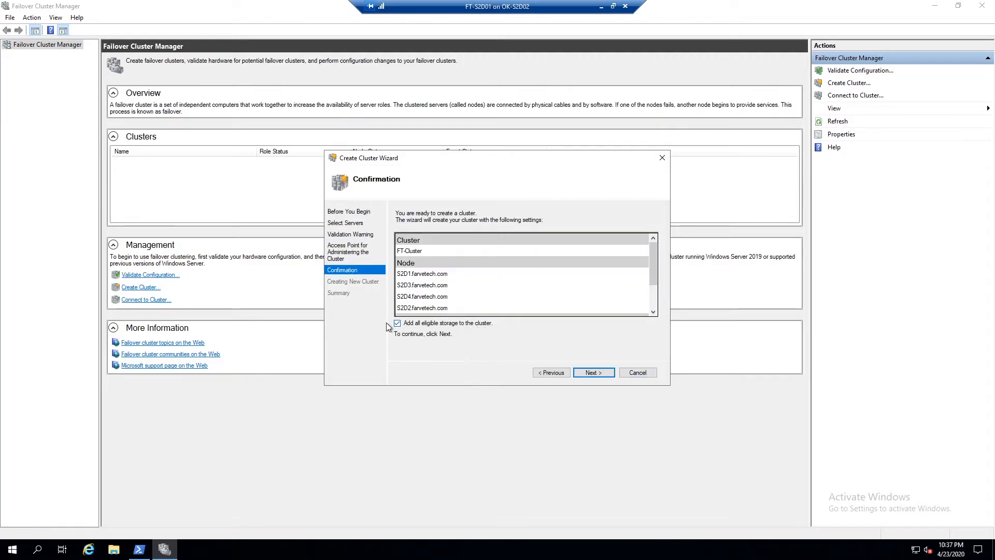
Clear the option to add all eligible storage, create the cluster, and close the wizard.
click(397, 323)
click(592, 372)
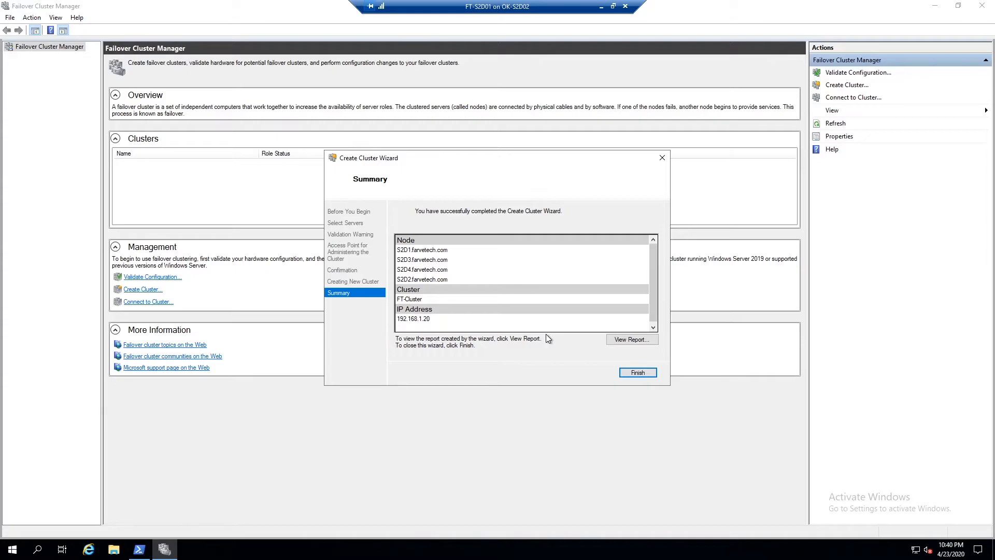
click(638, 373)
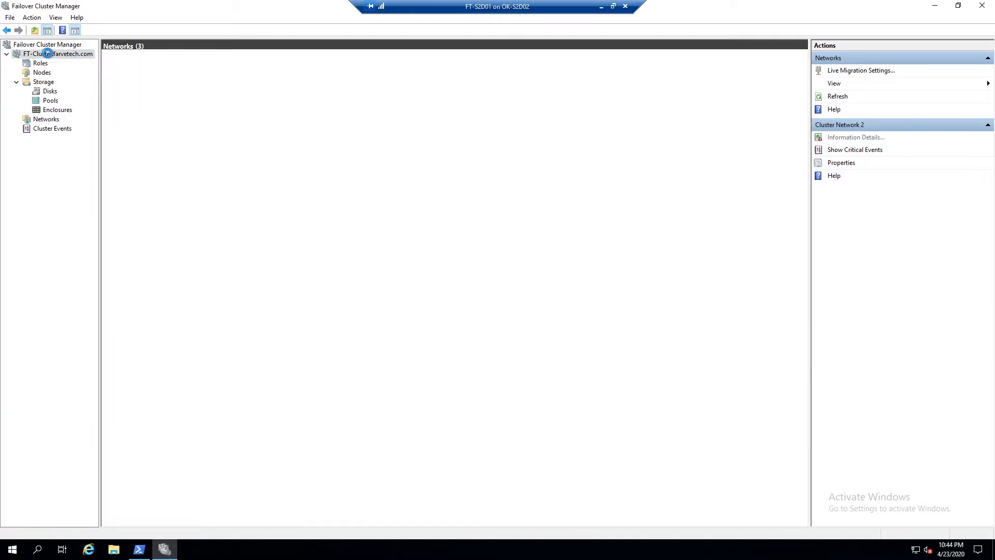
Review the new cluster's summary, roles, nodes, disks and pools.
click(47, 54)
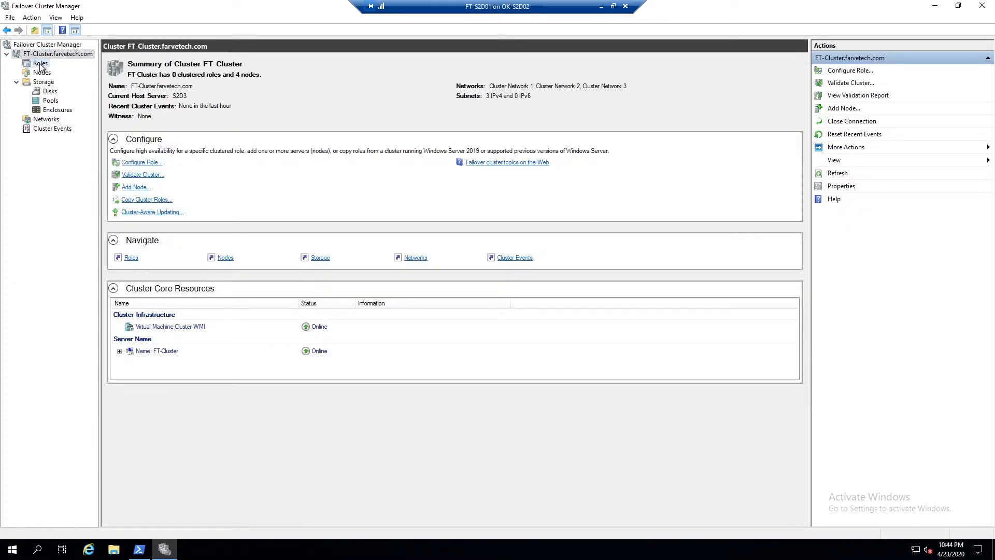
click(41, 64)
click(42, 74)
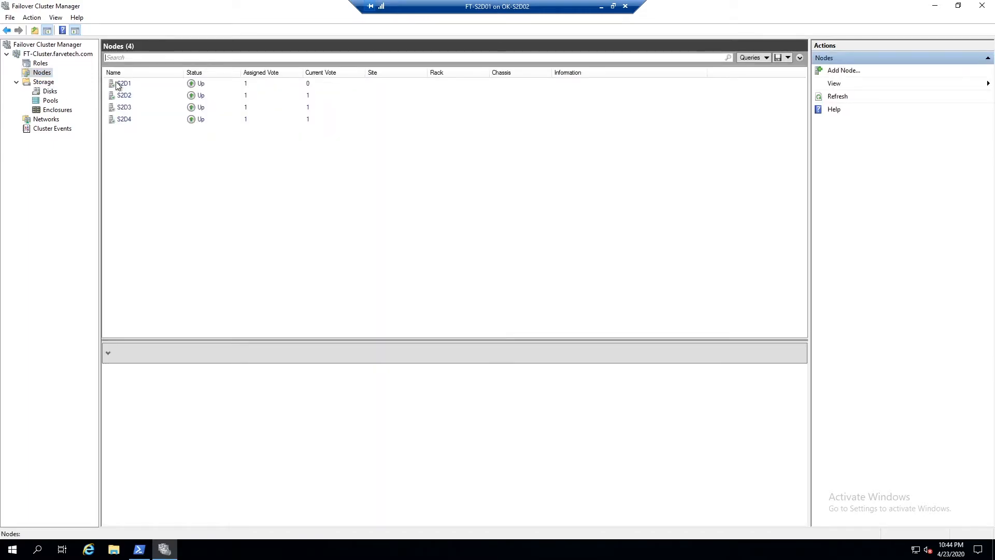
click(127, 120)
click(126, 107)
click(130, 96)
click(133, 83)
click(49, 91)
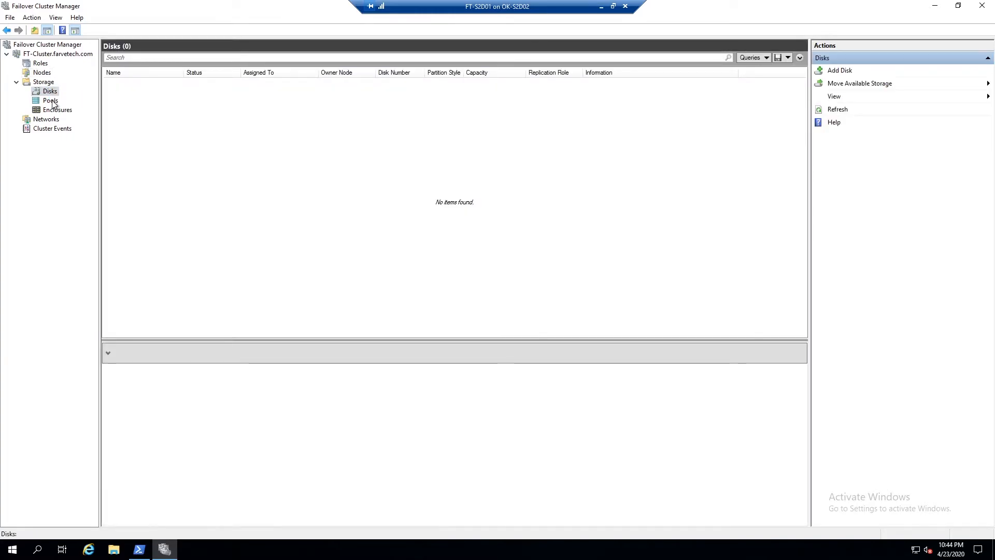
click(51, 102)
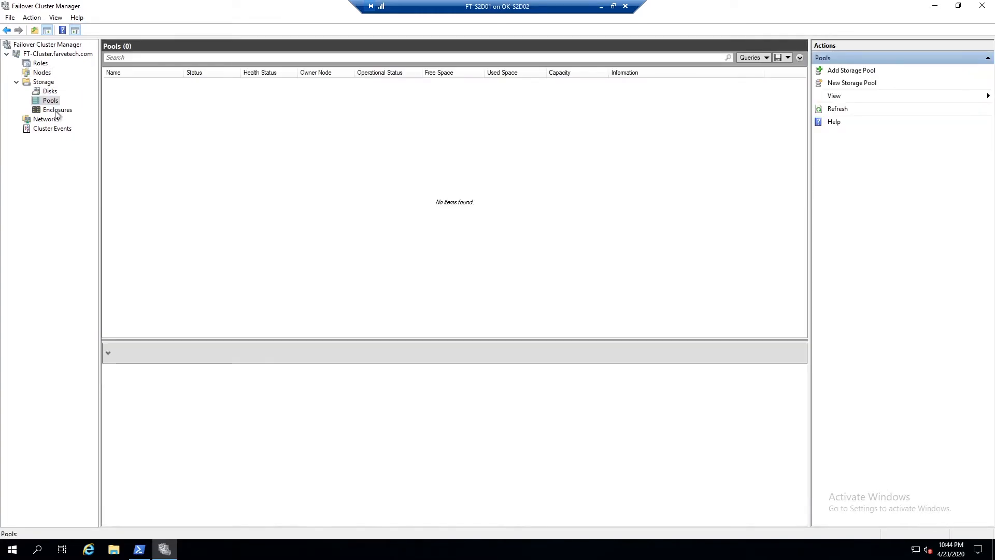
Inspect each of the three cluster networks, their network connections and subnet summary.
click(48, 119)
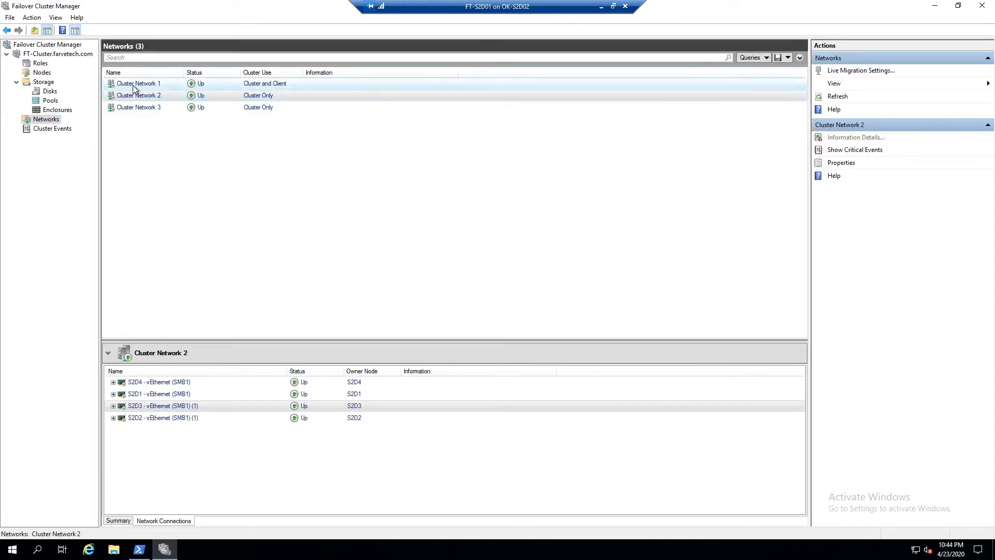
click(133, 85)
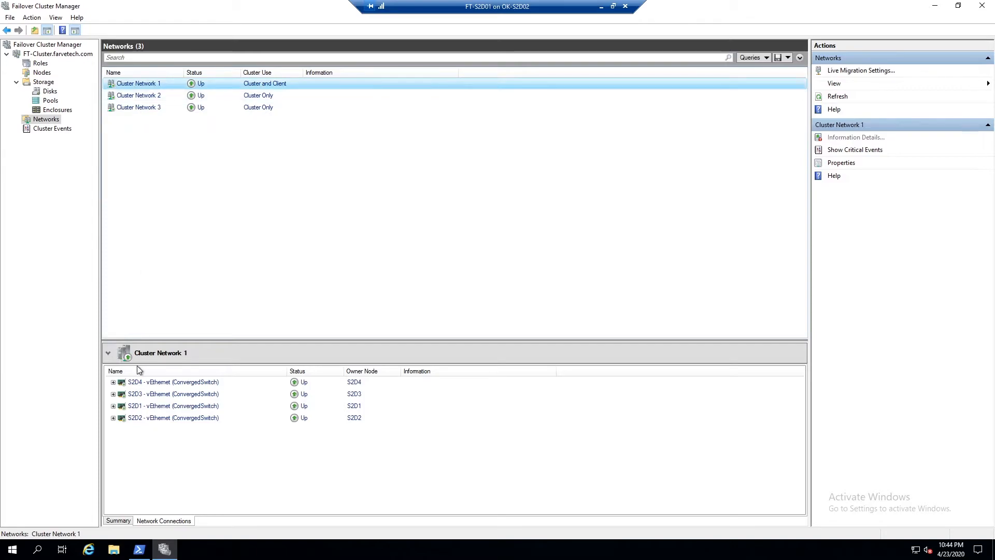
click(113, 382)
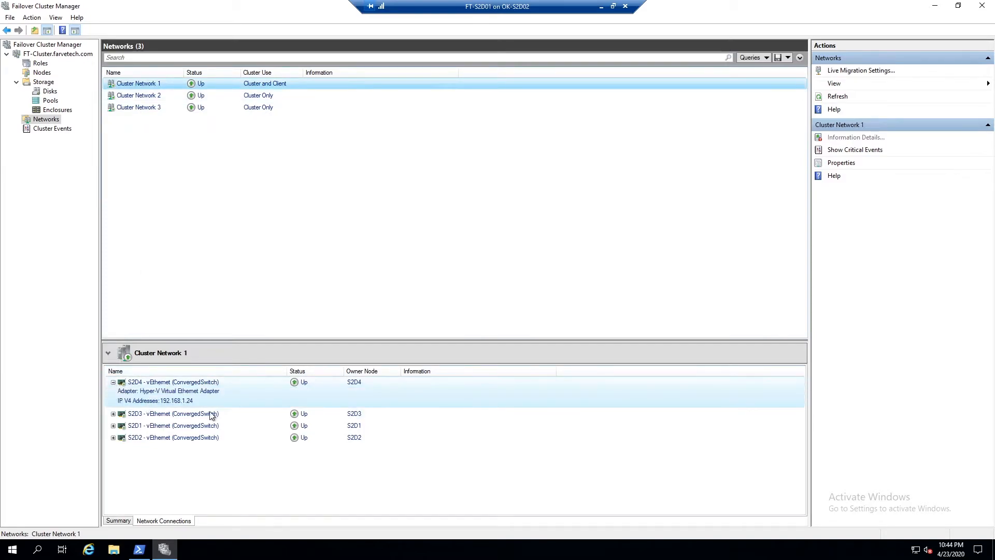
click(143, 96)
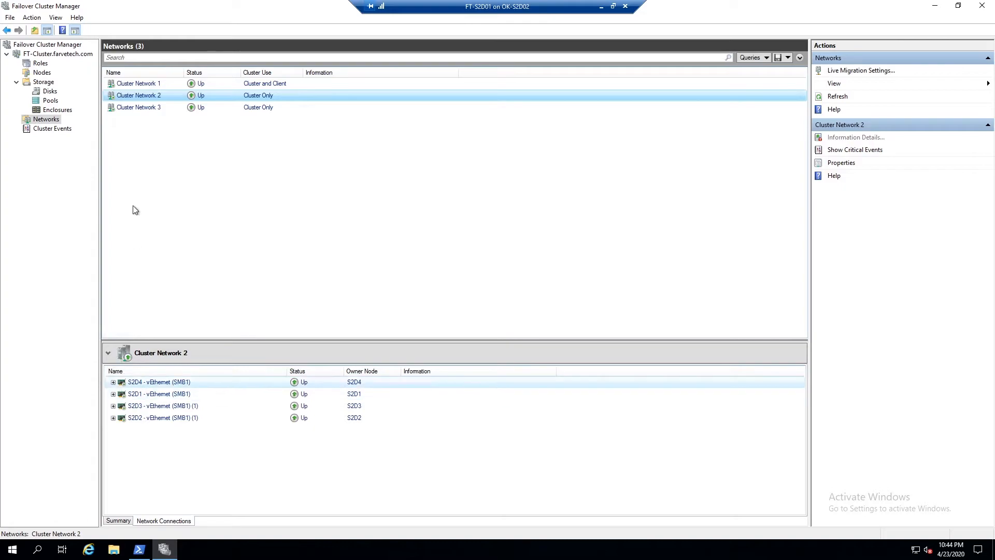
click(141, 107)
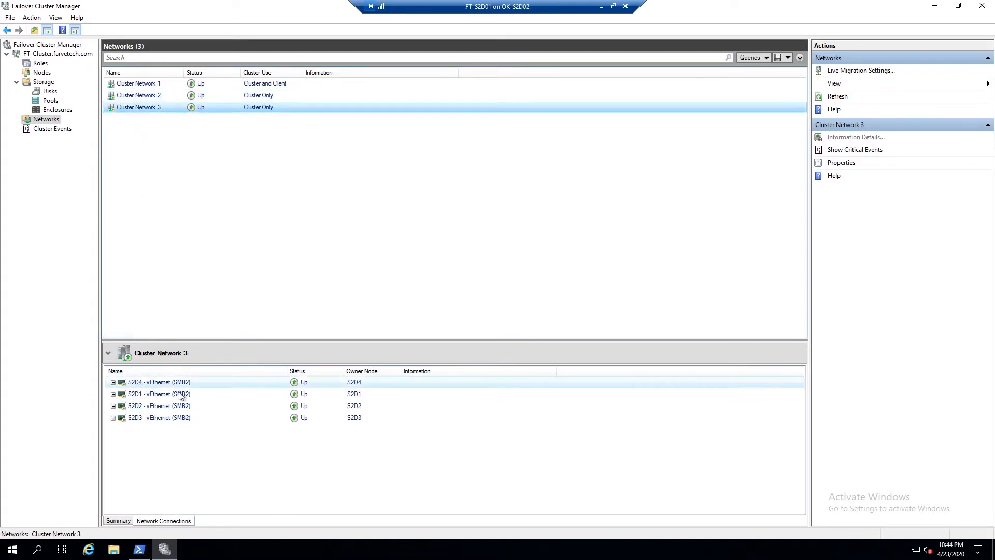
click(119, 520)
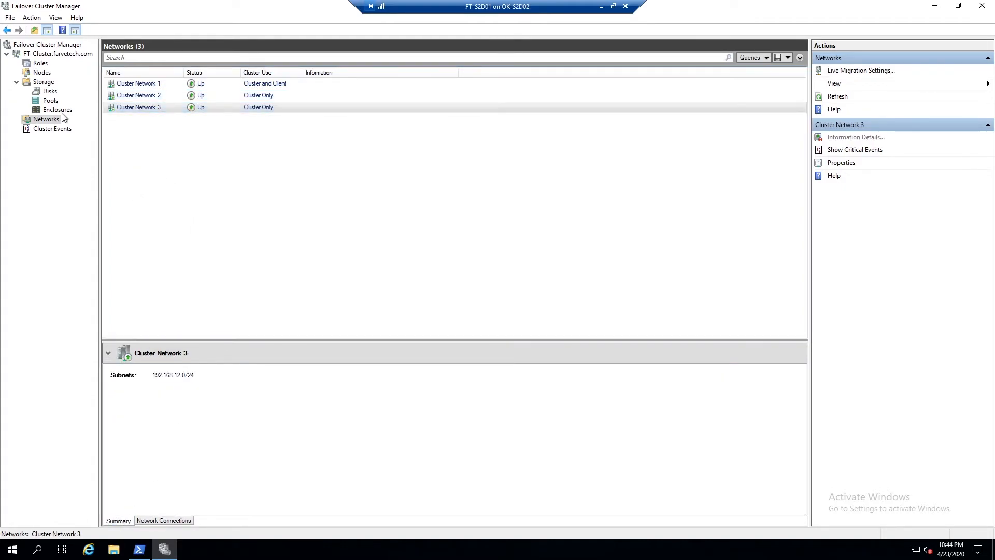
Run Enable-ClusterS2D -CollectPerformanceHistory $false in PowerShell and confirm enabling Storage Spaces Direct.
click(42, 55)
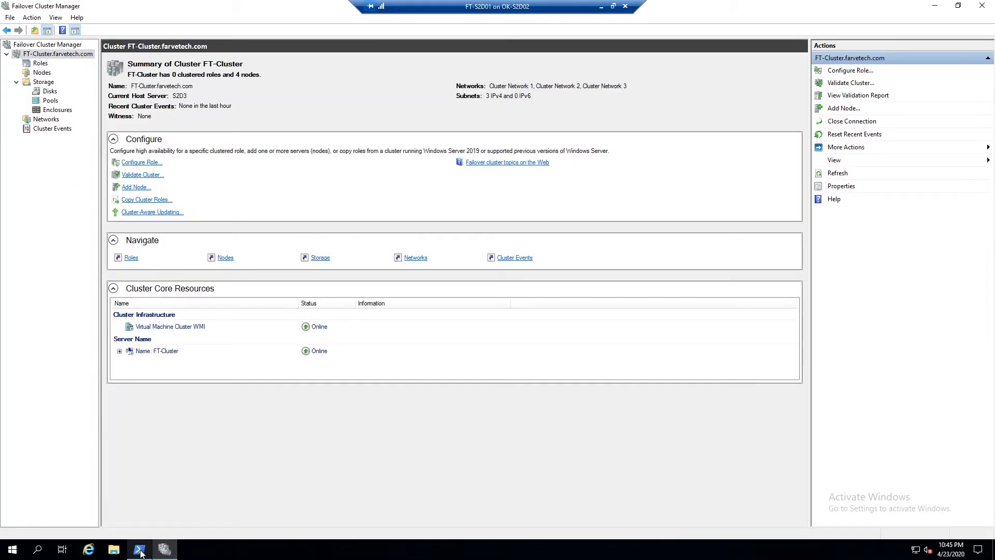
mouse_move(141, 553)
click(151, 508)
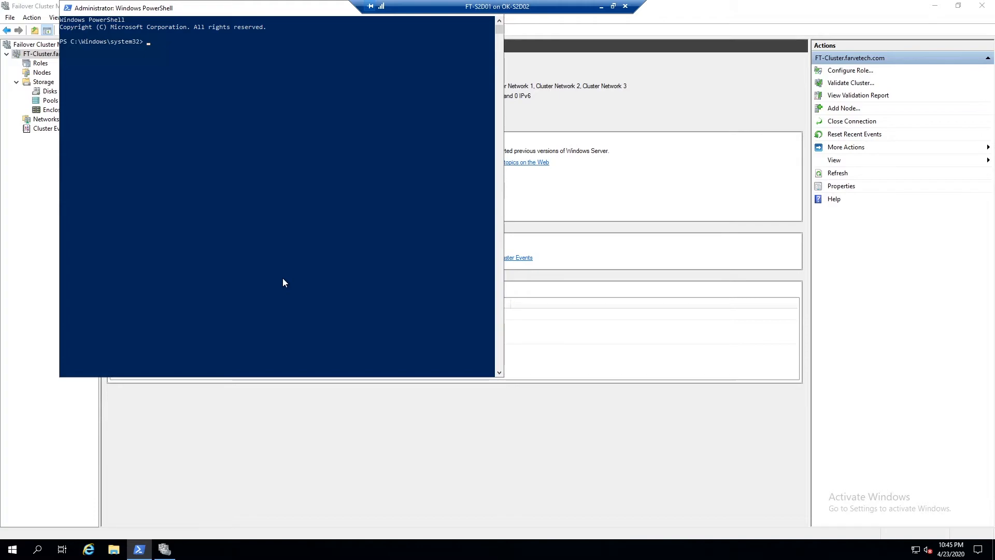
text(enabel)
key(BackSpace)
key(BackSpace)
key(BackSpace)
key(BackSpace)
key(BackSpace)
text(enable-clusters)
key(Tab)
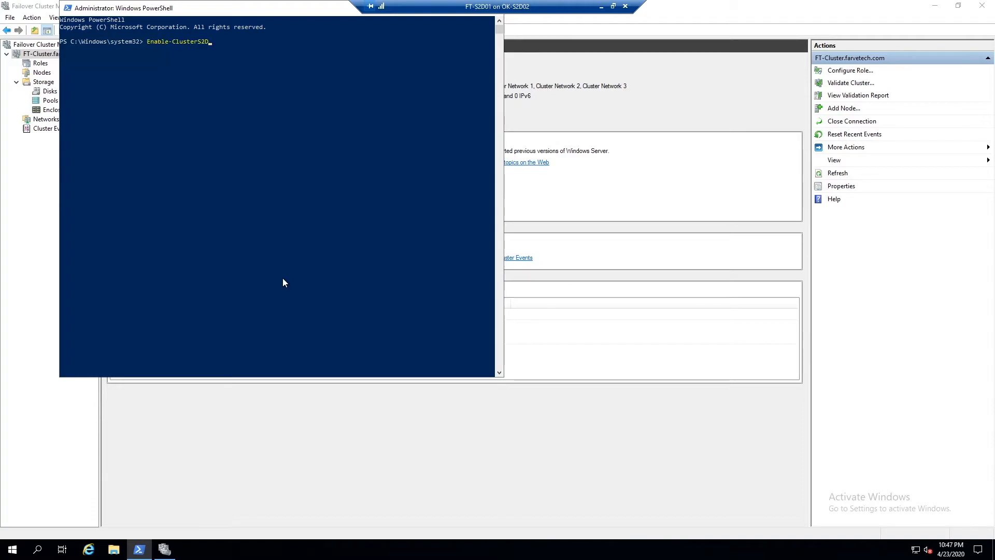
text(-col)
key(Tab)
text($false)
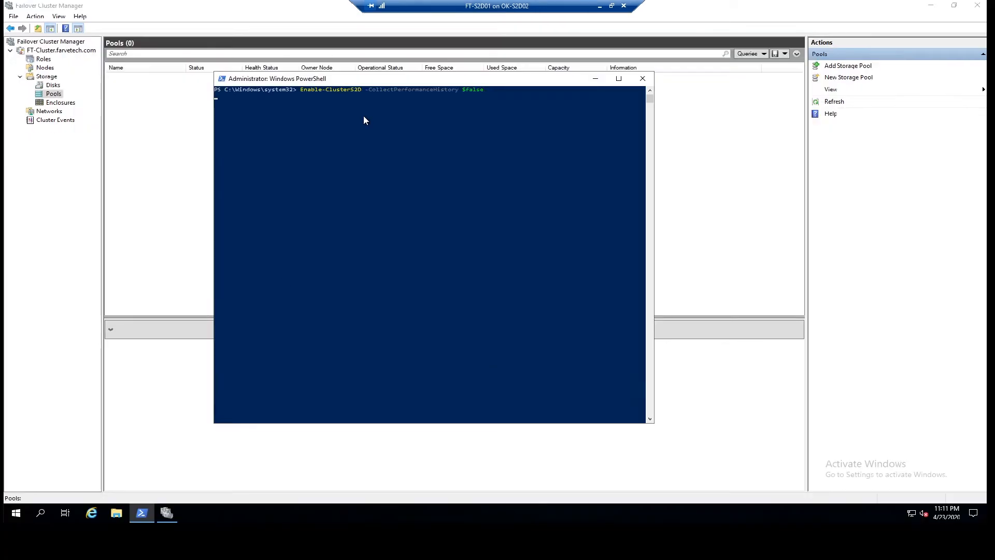
text(y)
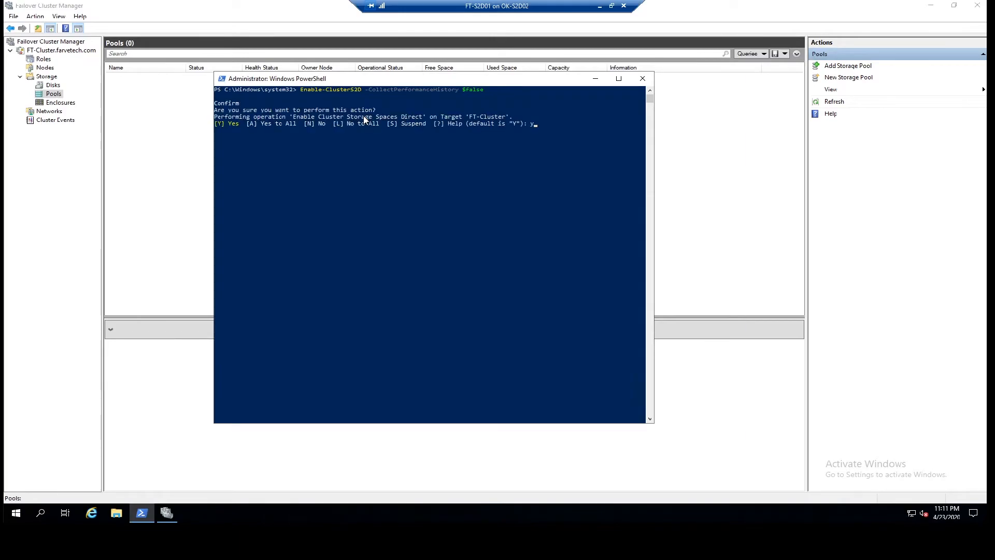
key(Return)
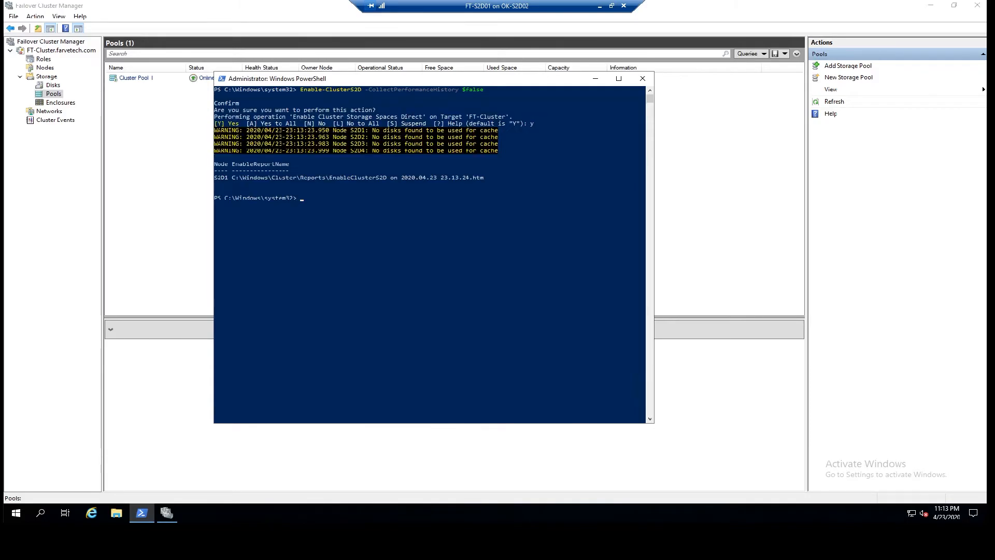
List the storage pools with Get-StoragePool.
click(381, 213)
key(Escape)
text(get-storagep)
key(Tab)
key(Return)
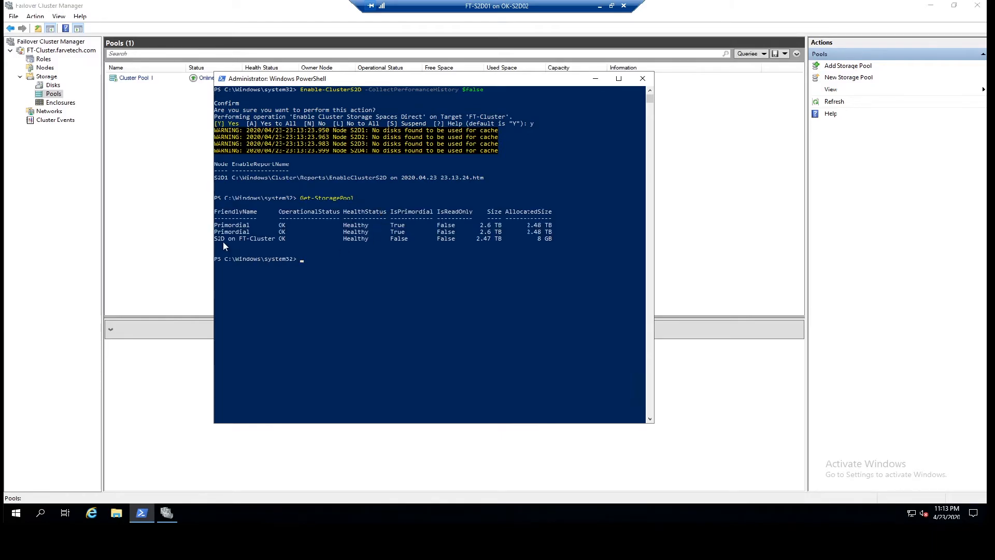
Close PowerShell and review Cluster Pool 1's physical disks and the cluster Disks view.
text(get)
key(Return)
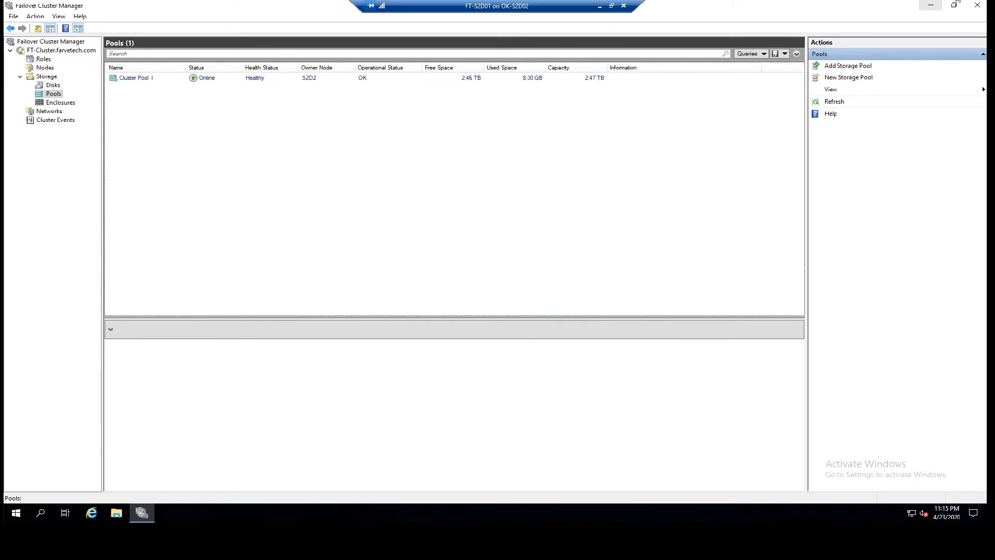
click(134, 83)
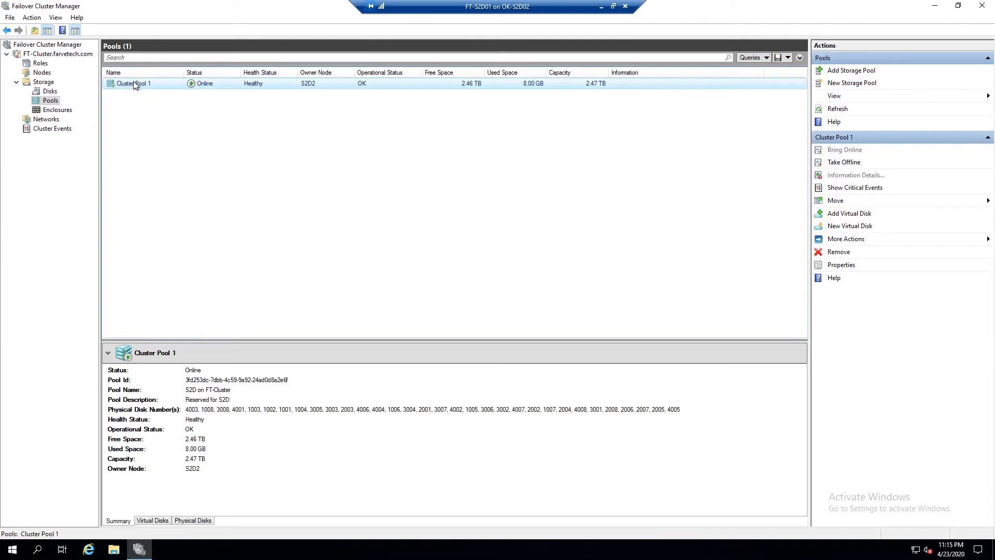
click(192, 520)
scroll(223, 440, down, 3)
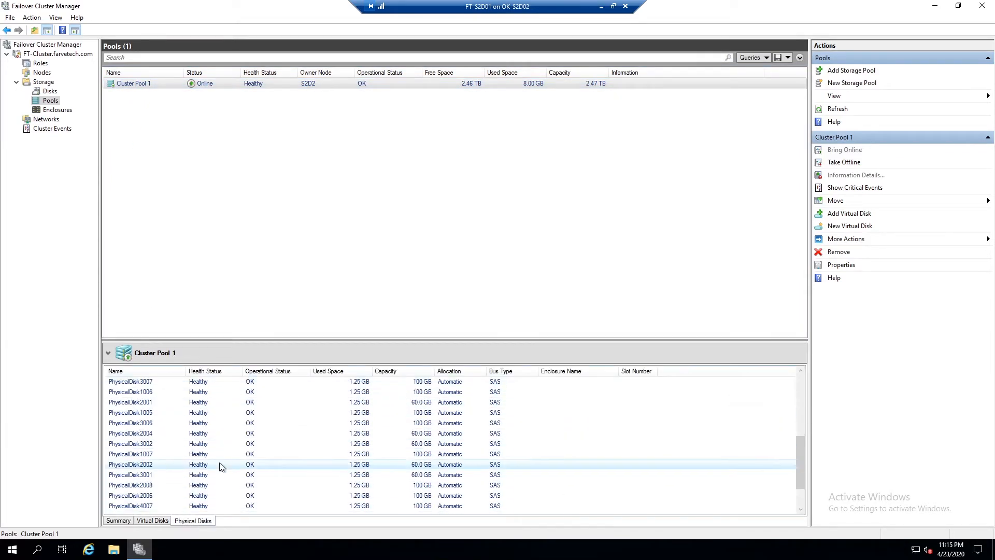
scroll(216, 462, up, 3)
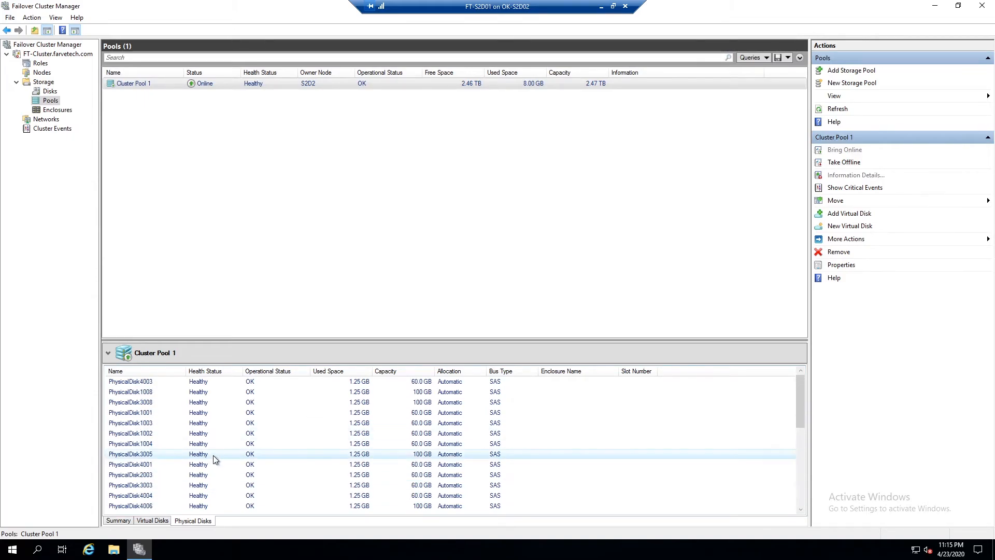
click(50, 91)
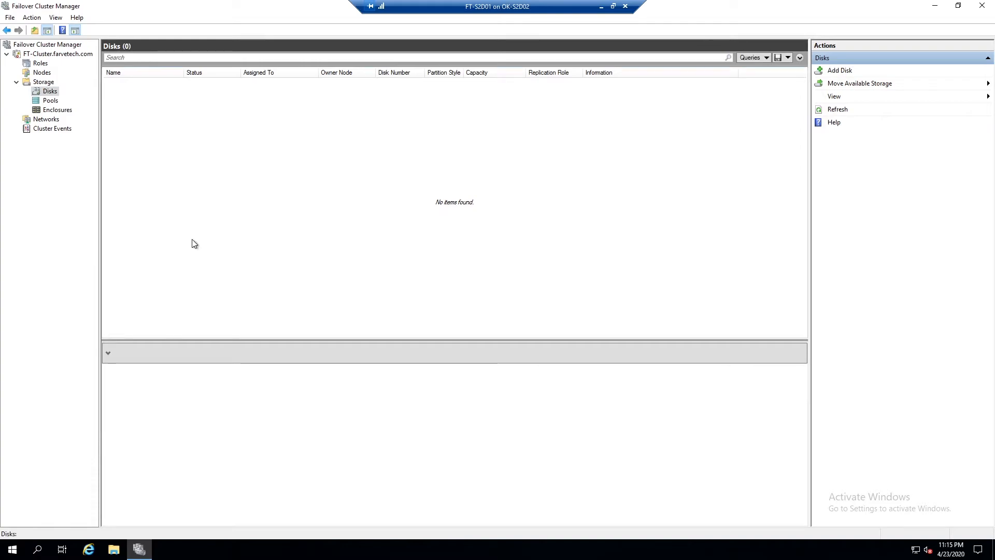
Open an administrator PowerShell, run Start-ClusterPerformanceHistory, and exit PowerShell.
right_click(12, 550)
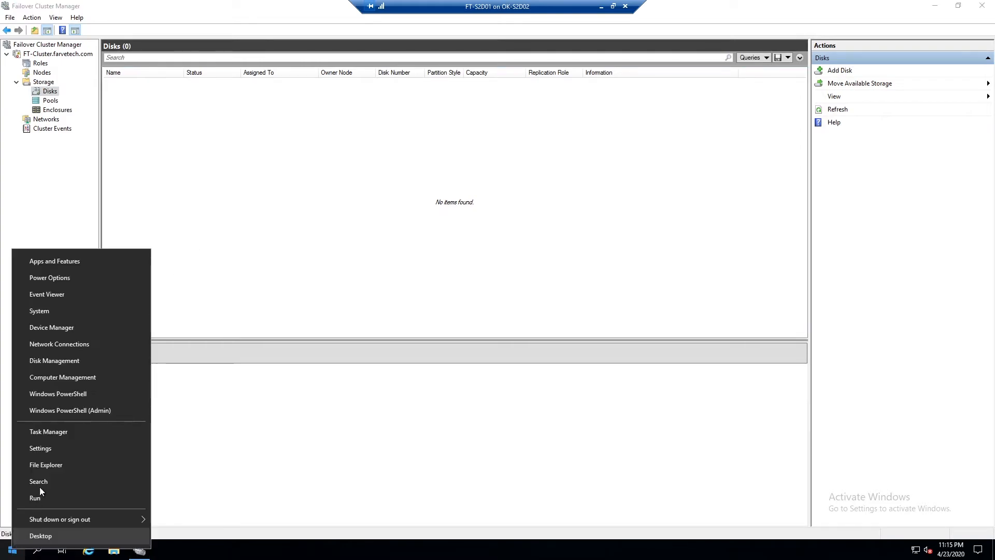
click(80, 410)
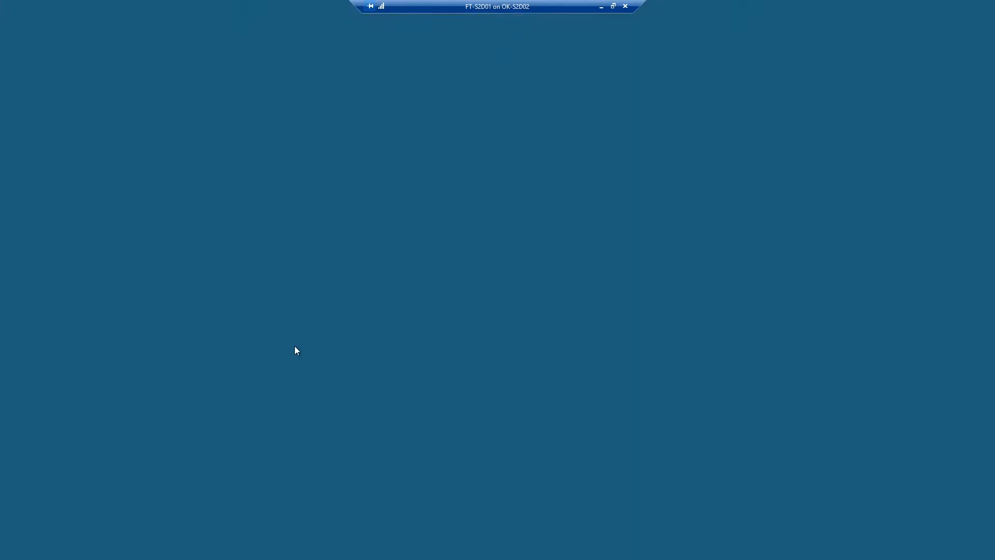
click(442, 342)
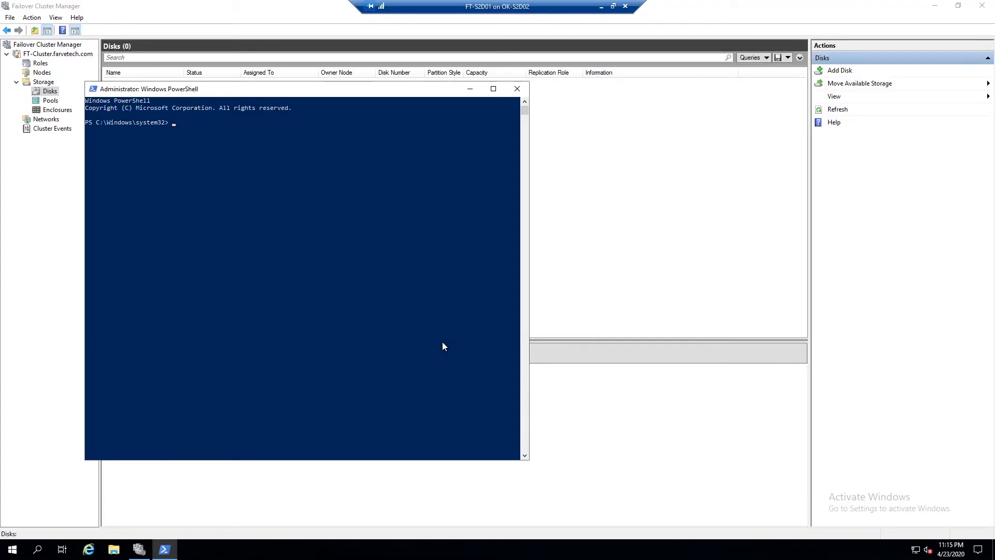
text(start-)
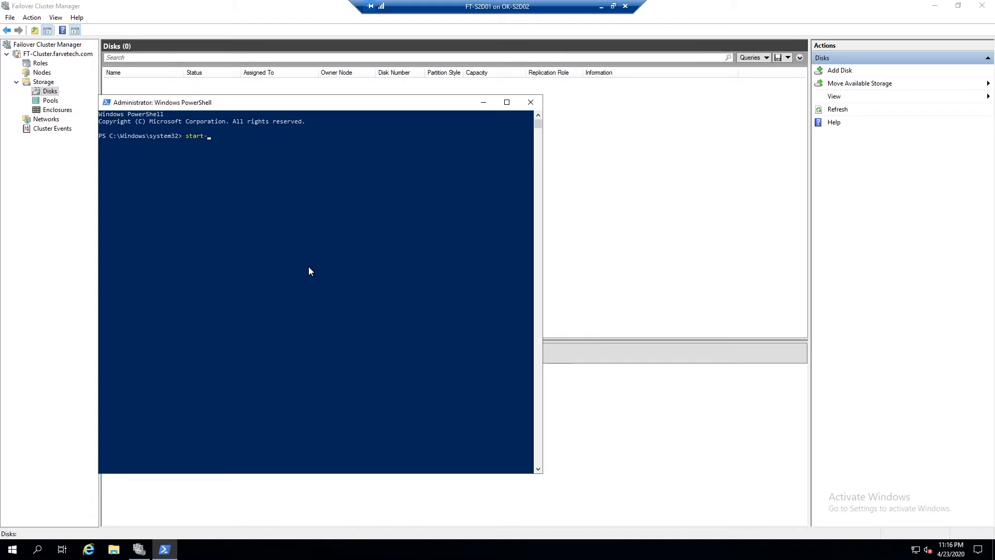
text(cluste)
text(r)
key(Tab)
text(Perf)
key(Tab)
key(Return)
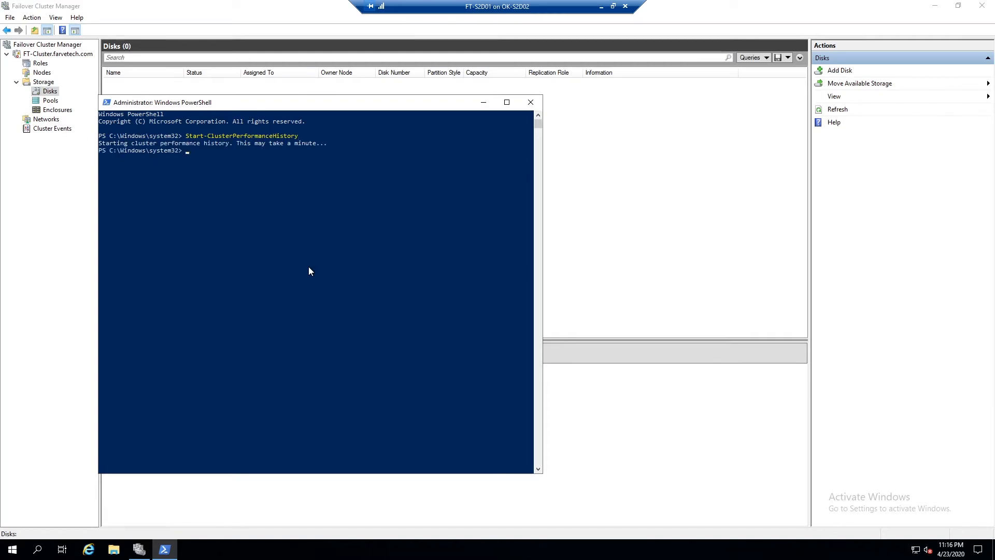
text(exi)
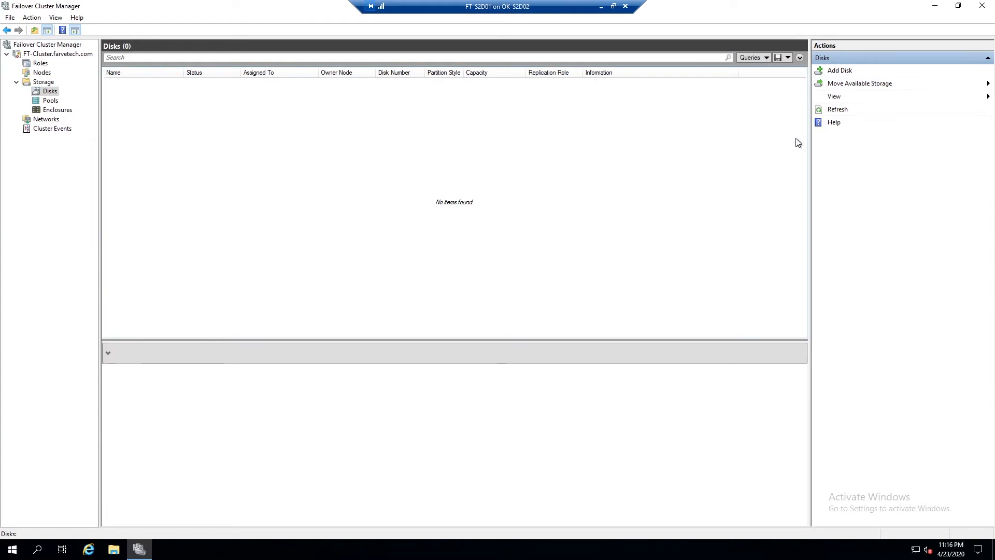
Refresh the cluster Disks view and inspect the ClusterPerformanceHistory virtual disk's details.
click(843, 111)
click(51, 102)
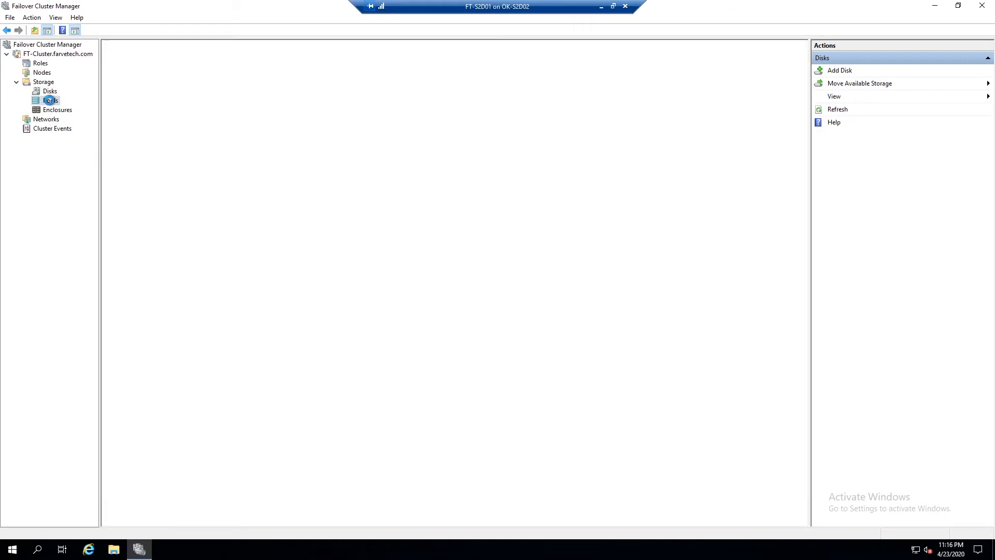
click(50, 92)
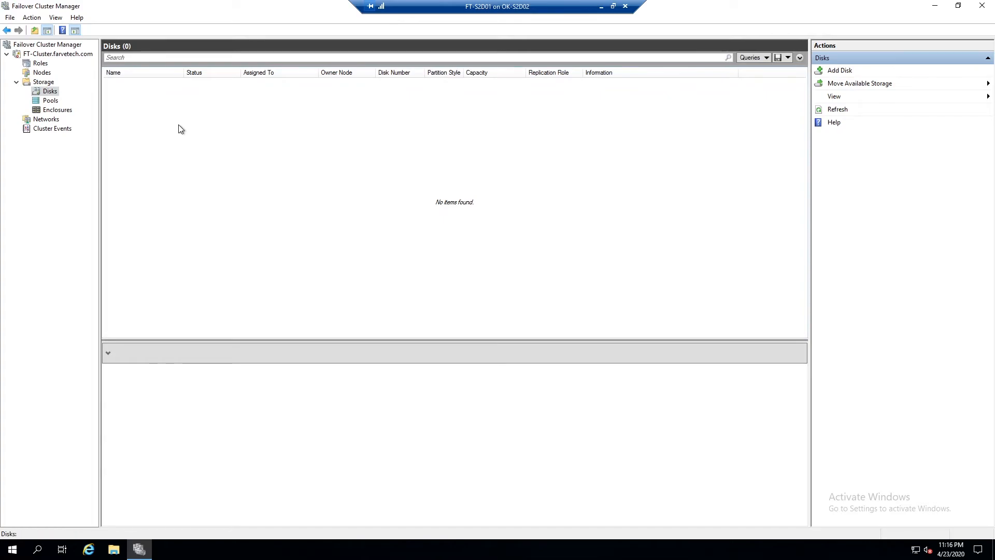
click(845, 113)
click(840, 115)
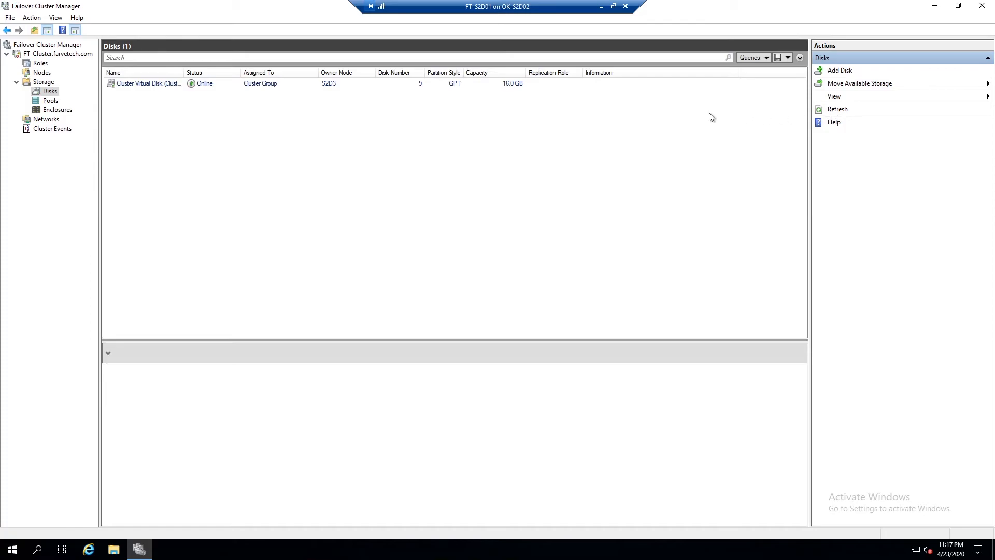
drag(184, 72, 268, 72)
click(205, 86)
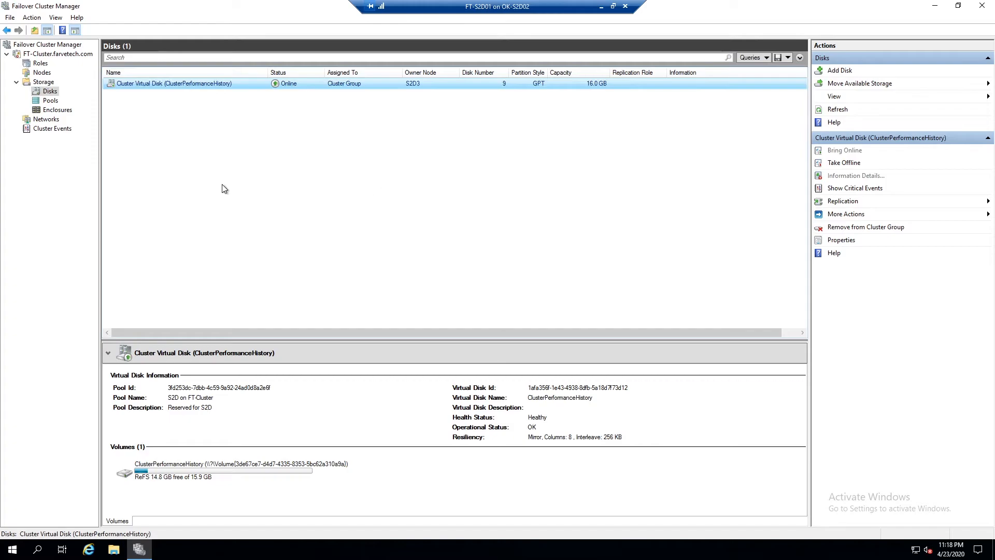
Start a new virtual disk on Cluster Pool 1 using pool S2D on FT-Cluster and name it VMs.
click(50, 102)
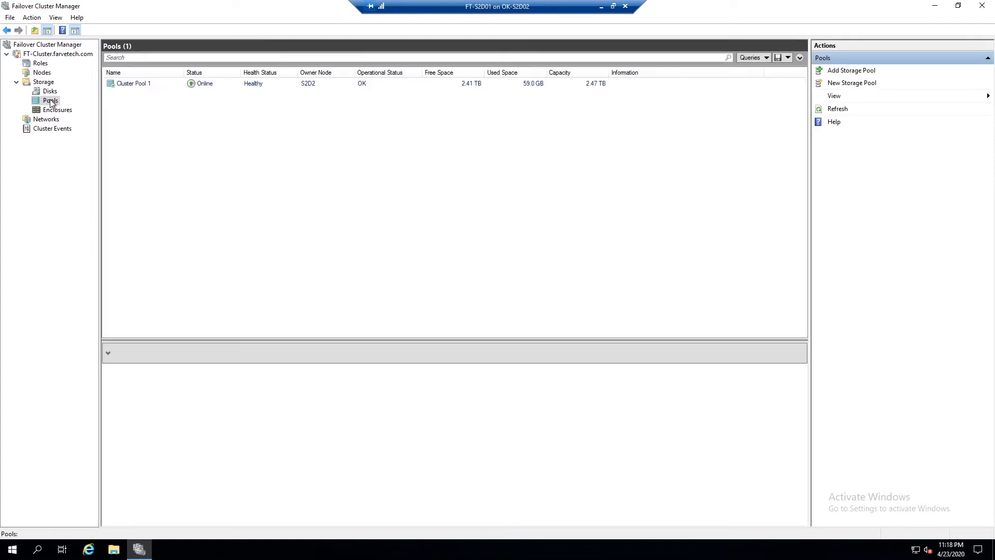
click(131, 85)
right_click(132, 86)
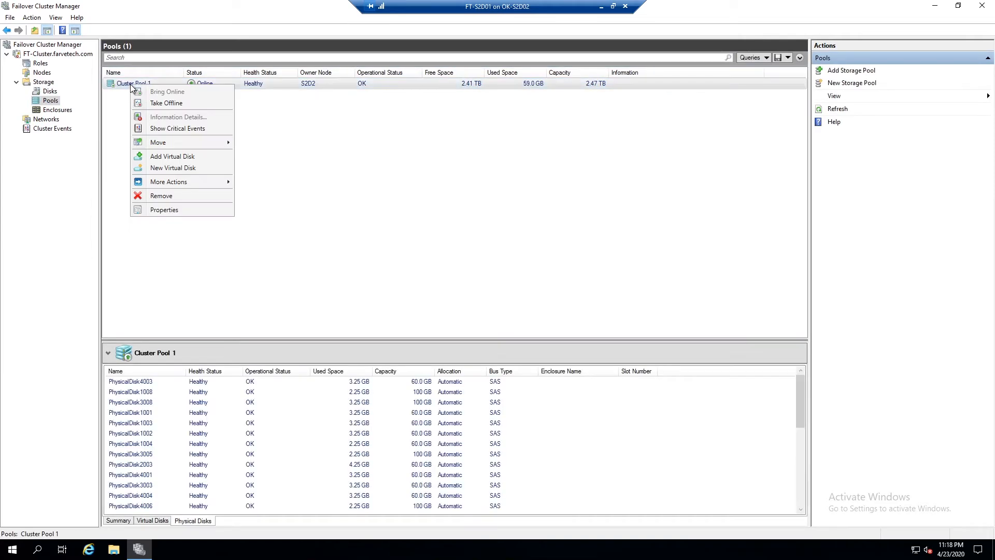
click(186, 168)
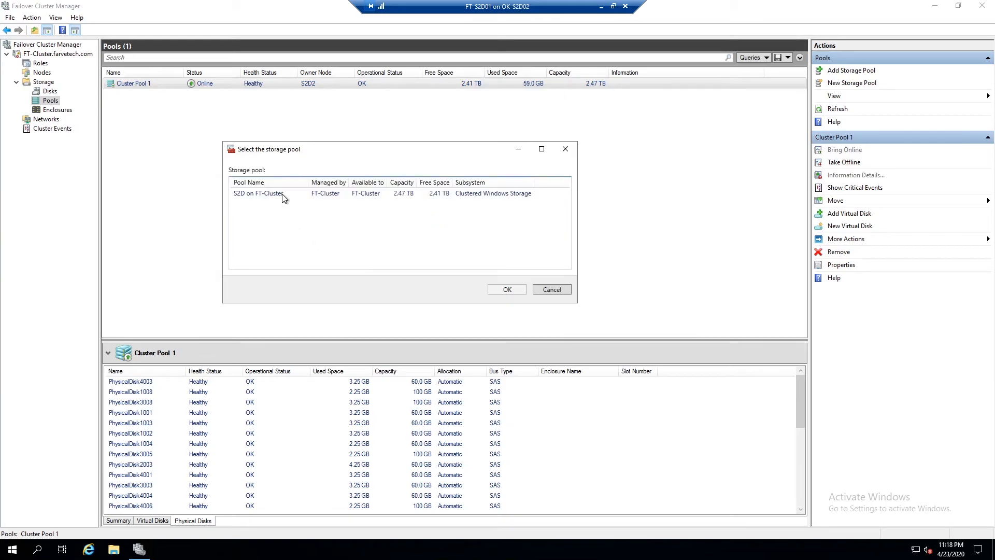
click(282, 194)
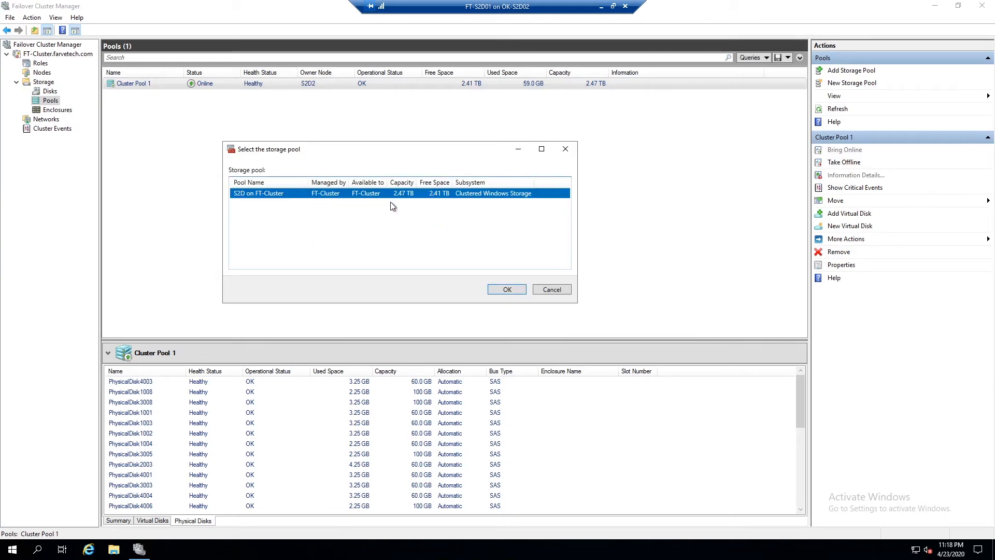
click(508, 289)
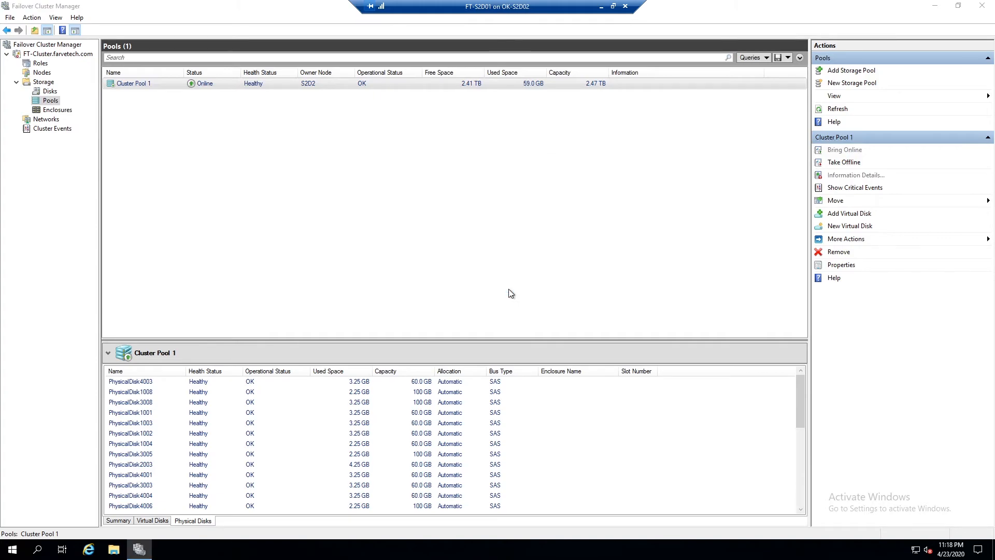
click(328, 334)
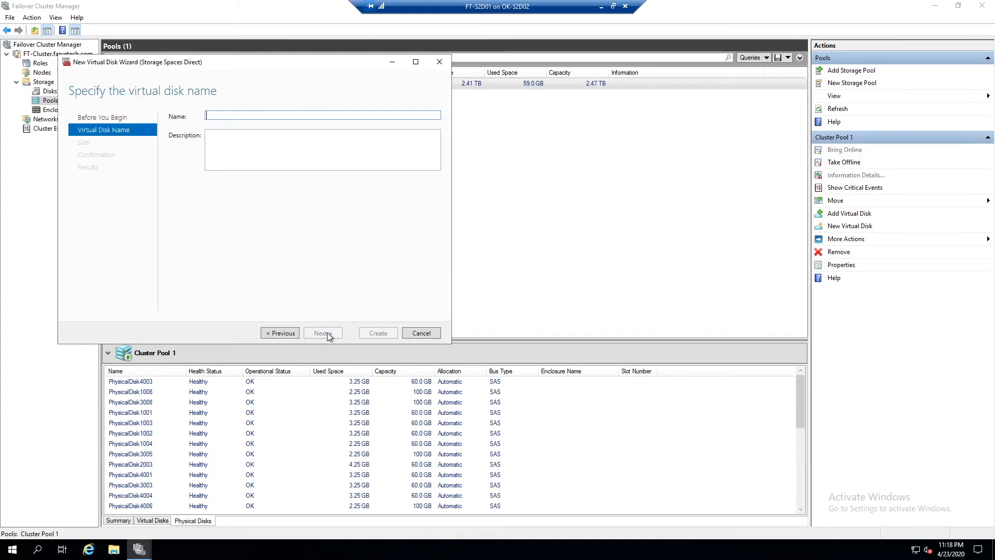
text(VMs)
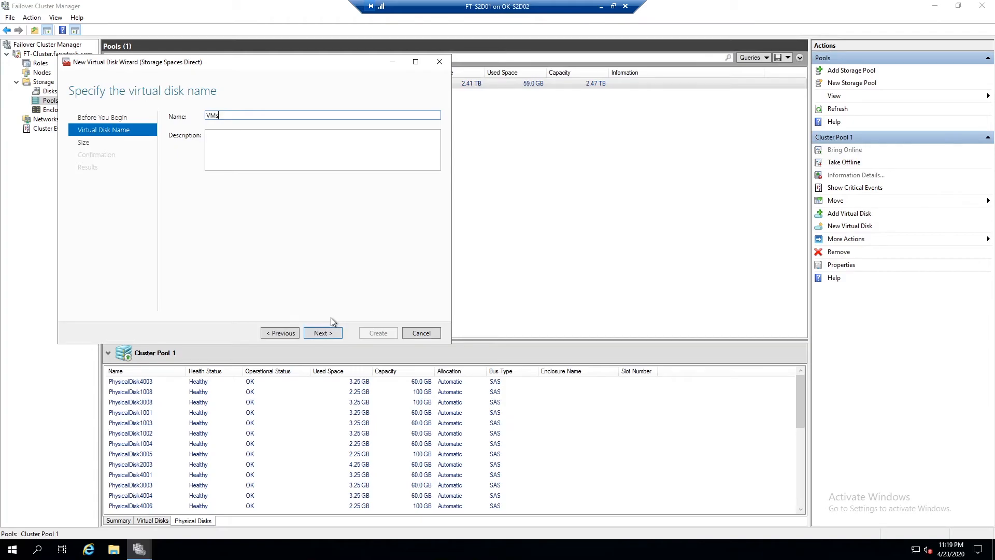
click(321, 332)
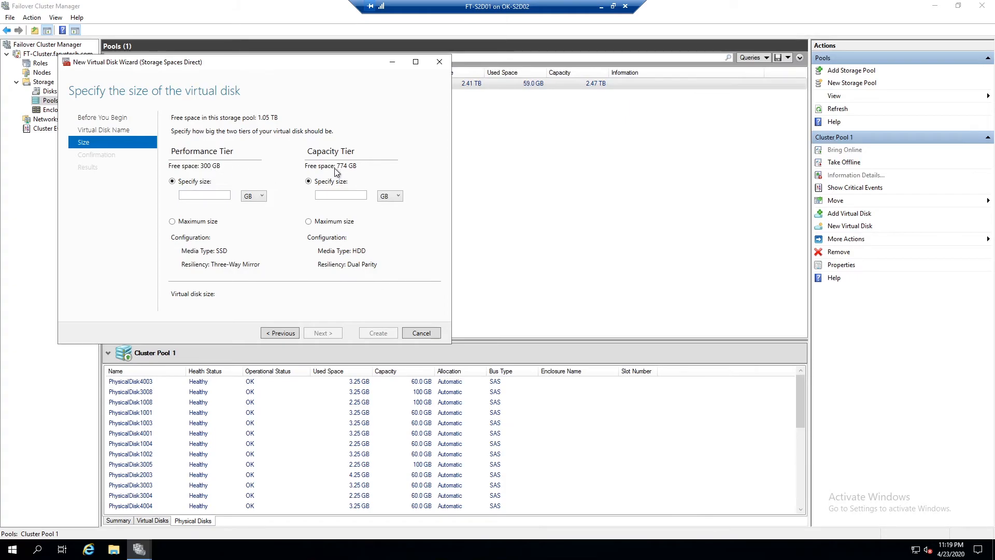
Size the virtual disk with 150 GB performance tier and 500 GB capacity tier, create it, and close the wizard.
click(201, 197)
click(336, 196)
text(500)
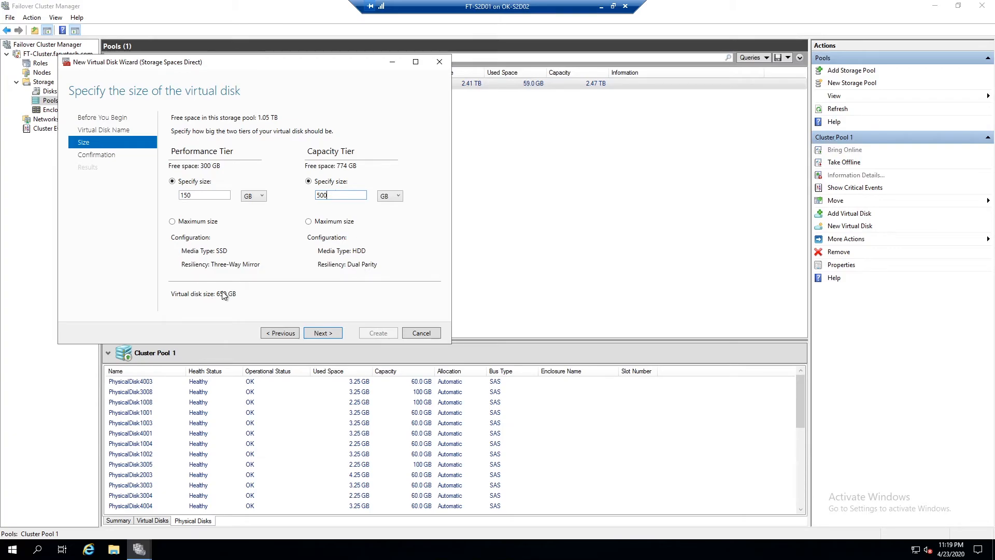
click(321, 332)
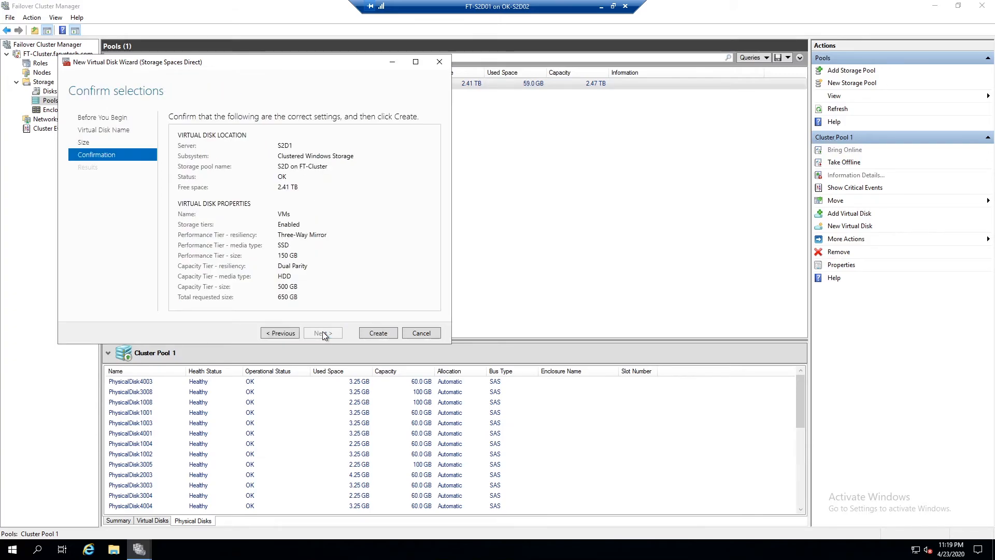
click(378, 333)
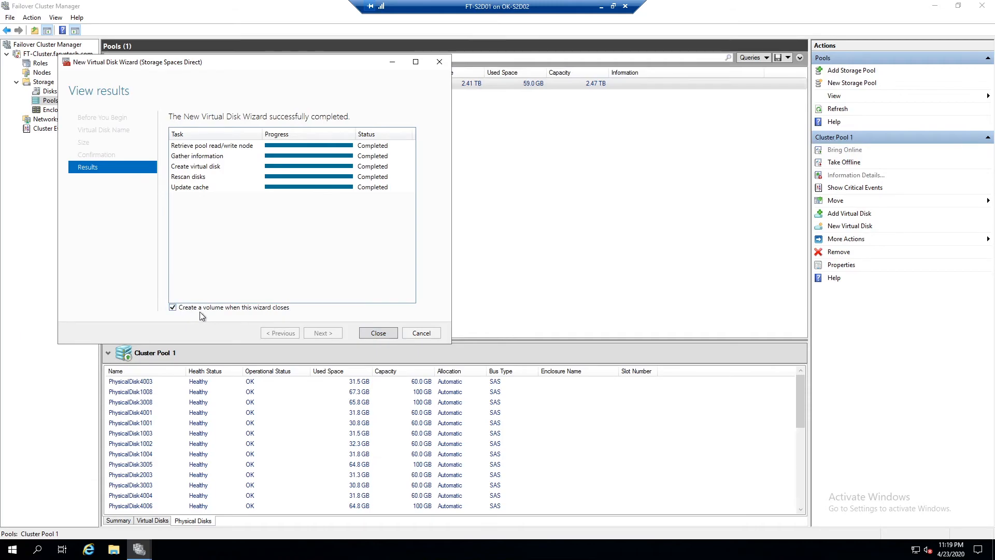
click(377, 333)
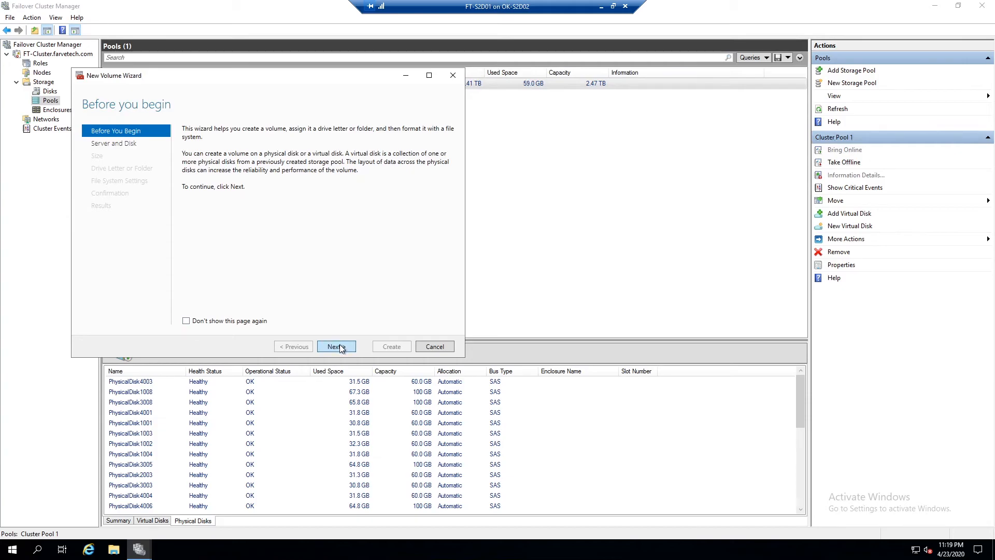
In the New Volume Wizard, select Disk 10 on FT-Cluster at full size with no drive letter or folder.
click(335, 346)
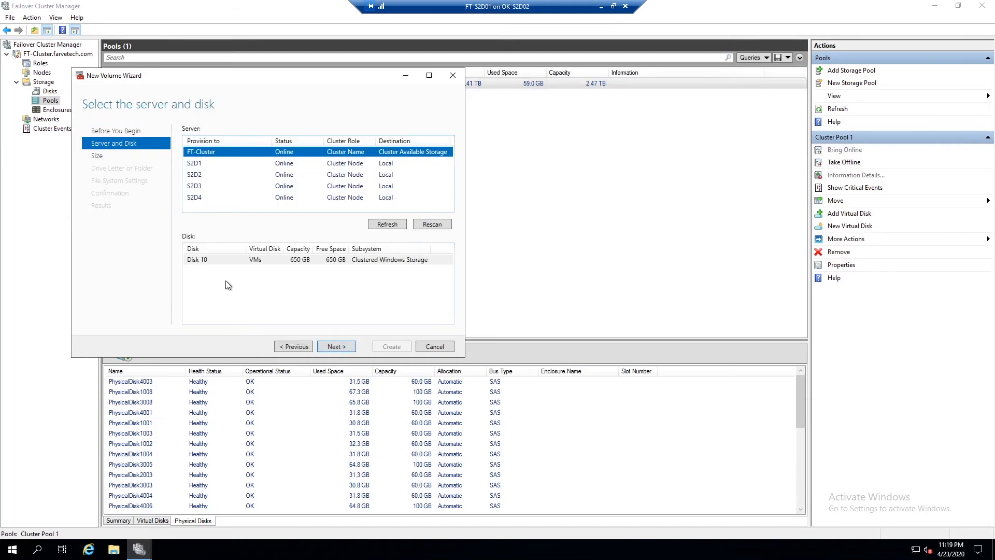
click(204, 260)
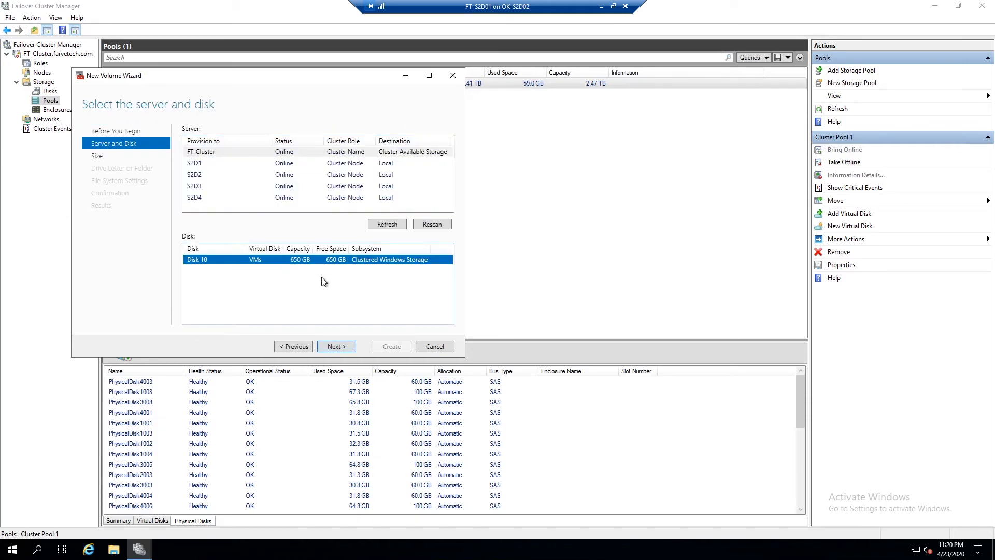
click(338, 346)
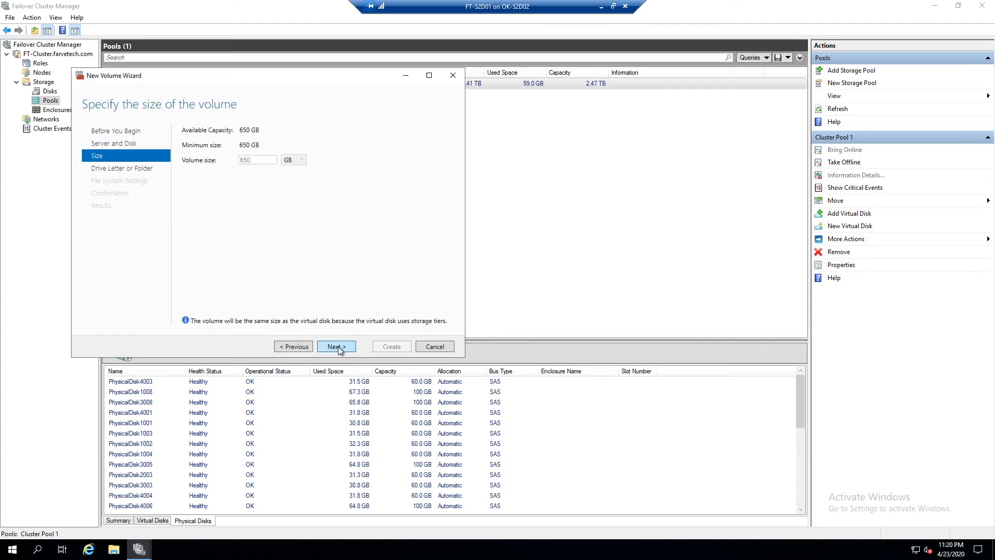
click(337, 346)
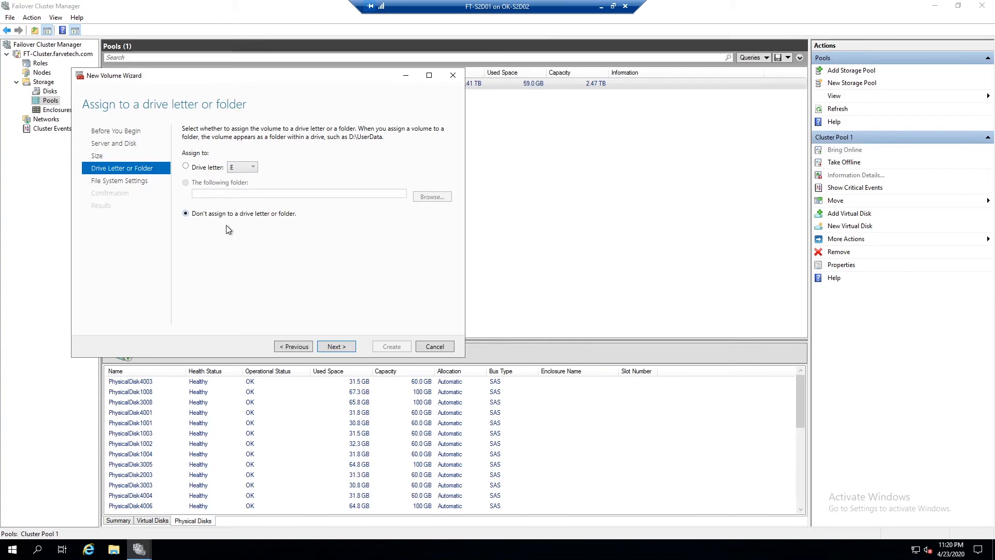
click(334, 346)
Set the ReFS volume label to VMs, create the volume, and close the wizard.
drag(291, 164, 228, 167)
text(VM)
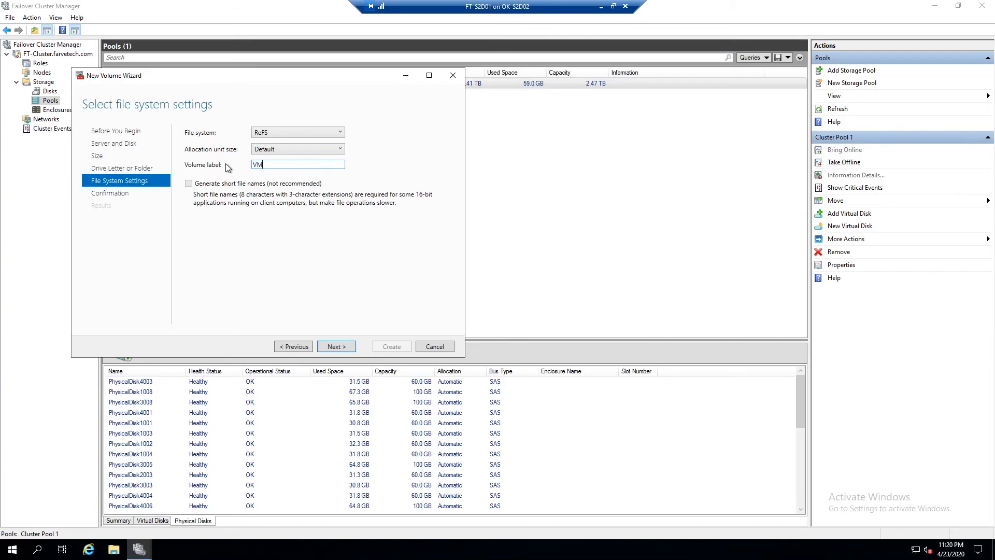
text(s)
click(337, 347)
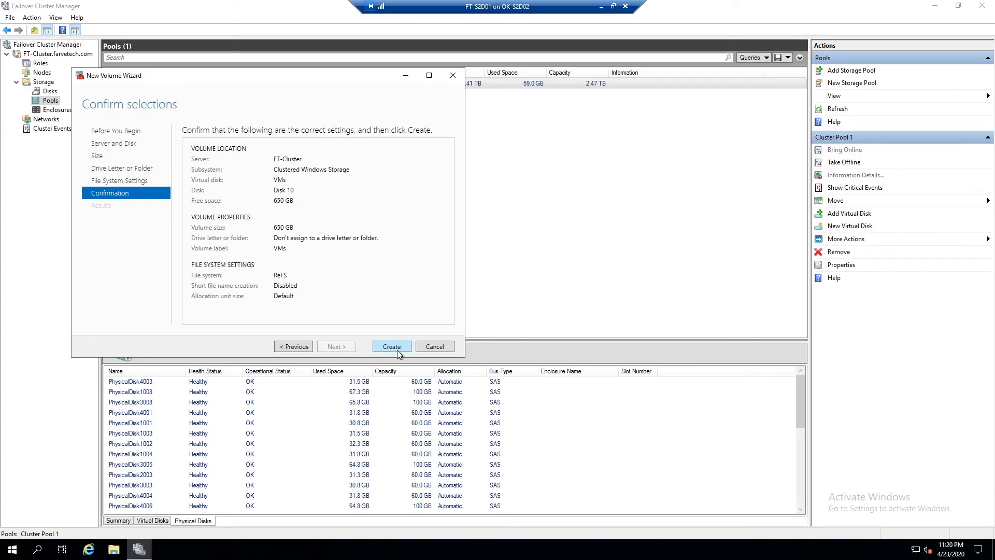
click(392, 347)
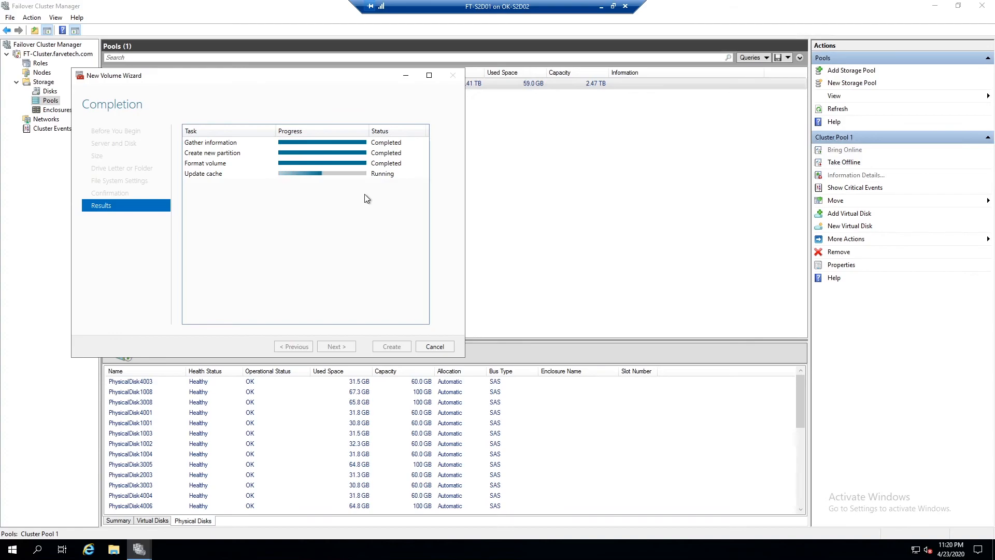
click(391, 347)
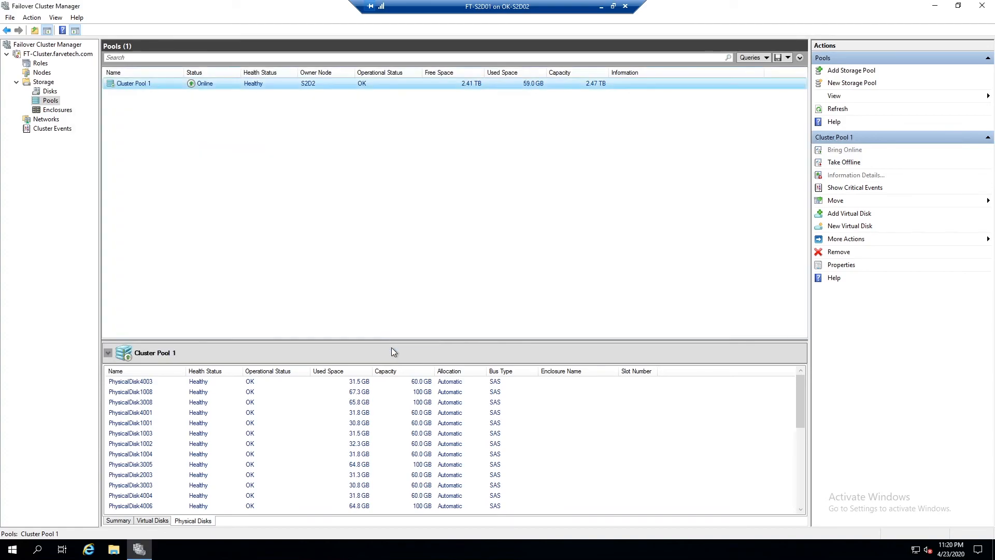
Add the VMs cluster virtual disk to Cluster Shared Volumes.
click(46, 92)
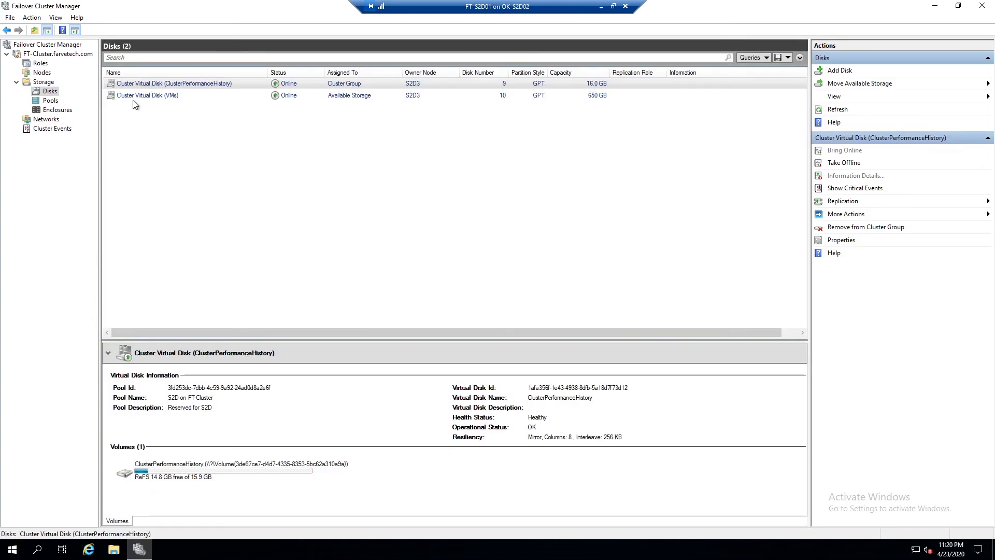
click(138, 96)
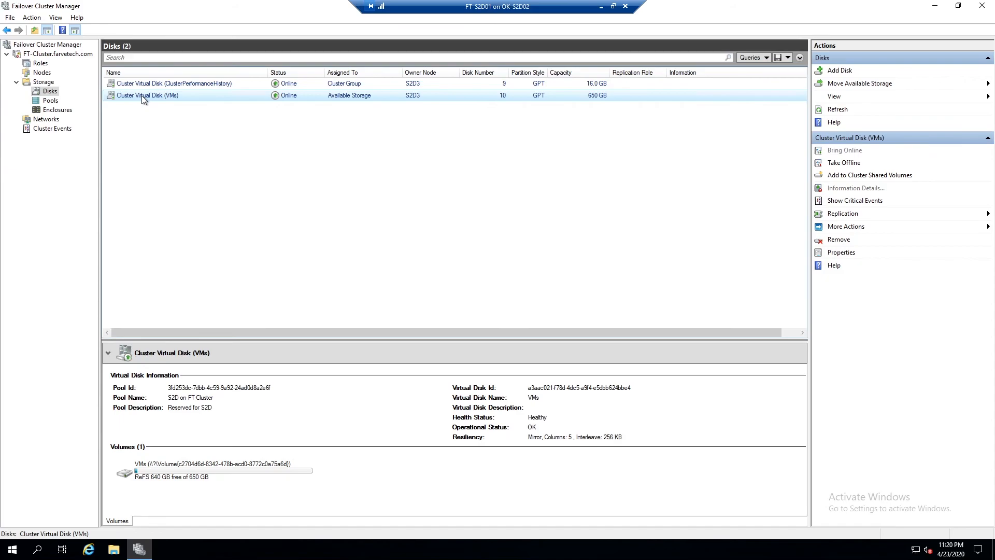
right_click(143, 96)
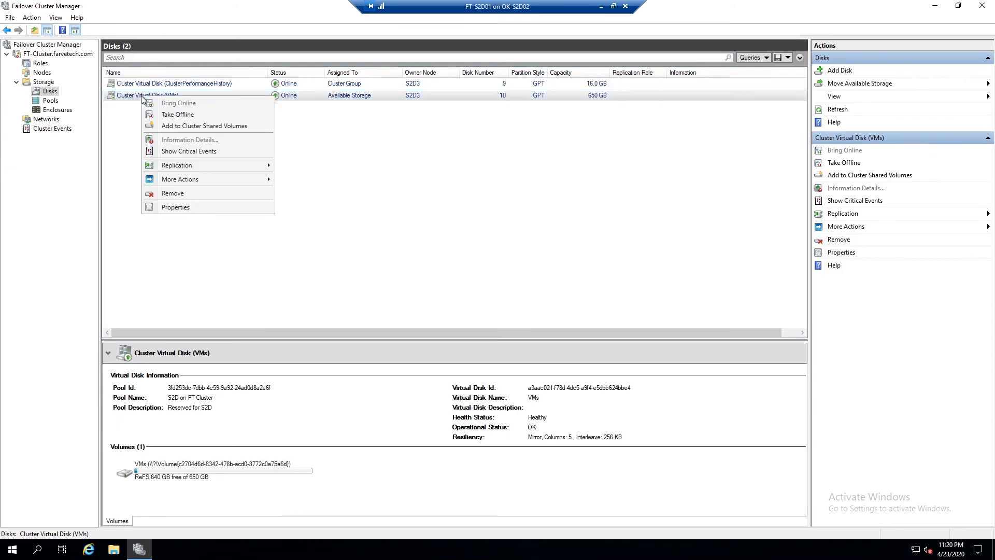
click(185, 127)
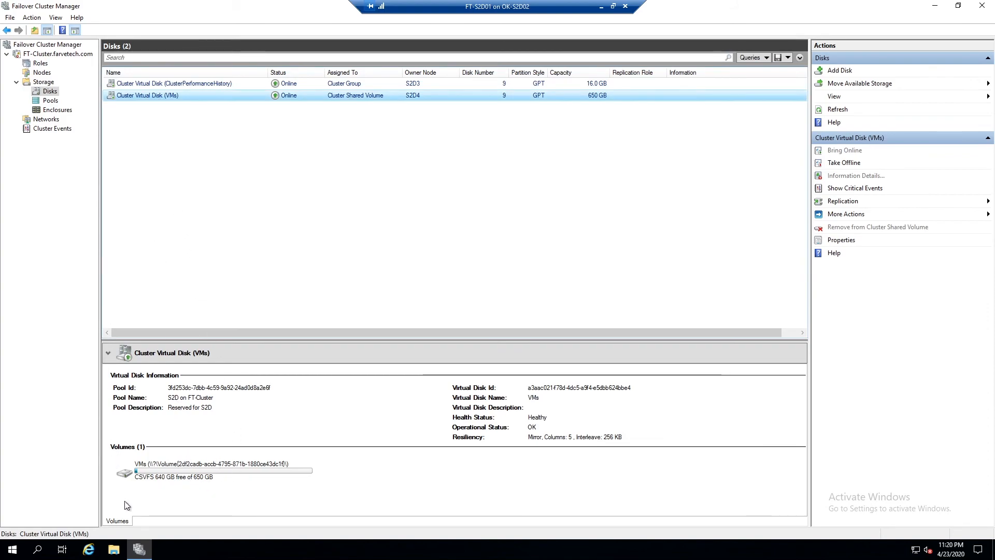
click(287, 271)
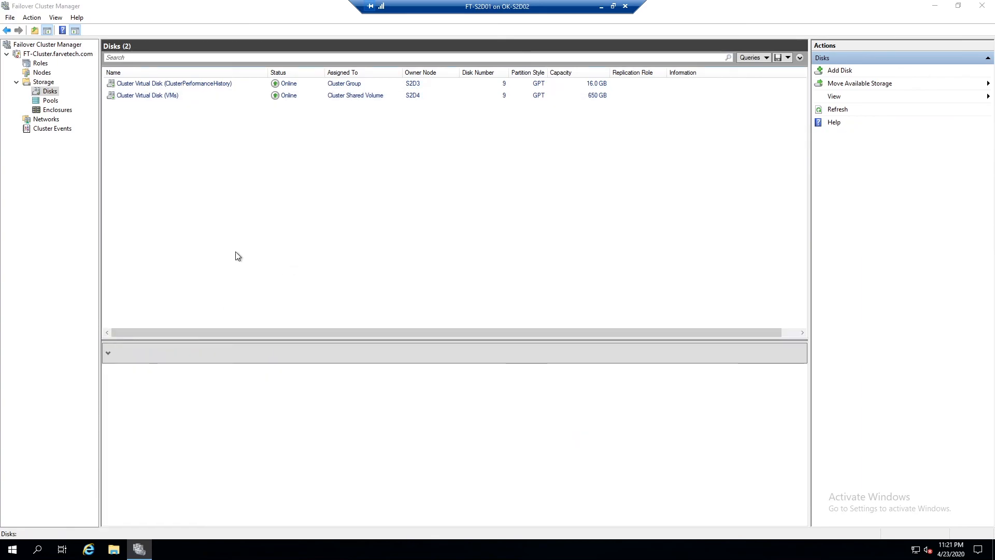
Browse C:\ClusterStorage\VMs in File Explorer, close it, and open the cluster's Roles view.
key(super+e)
click(249, 240)
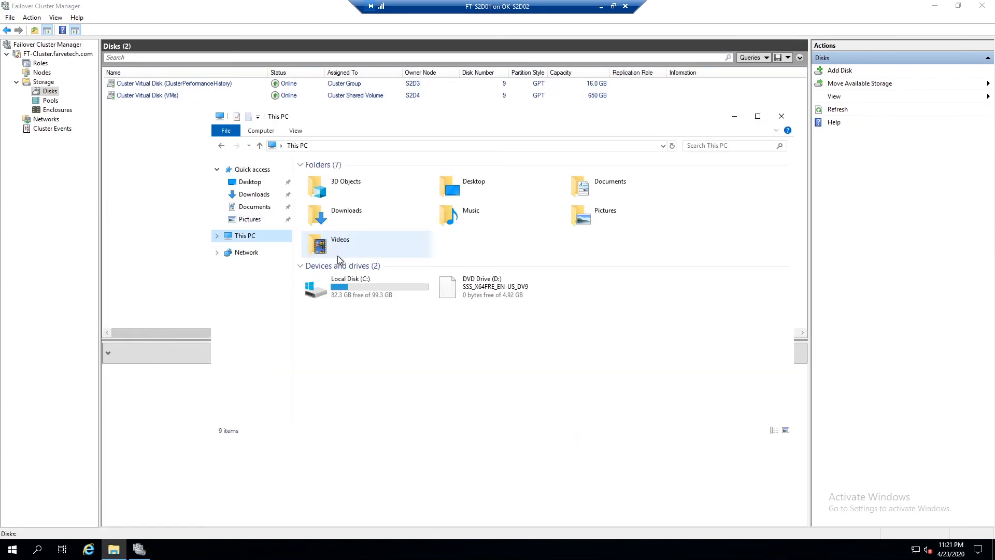
double_click(356, 288)
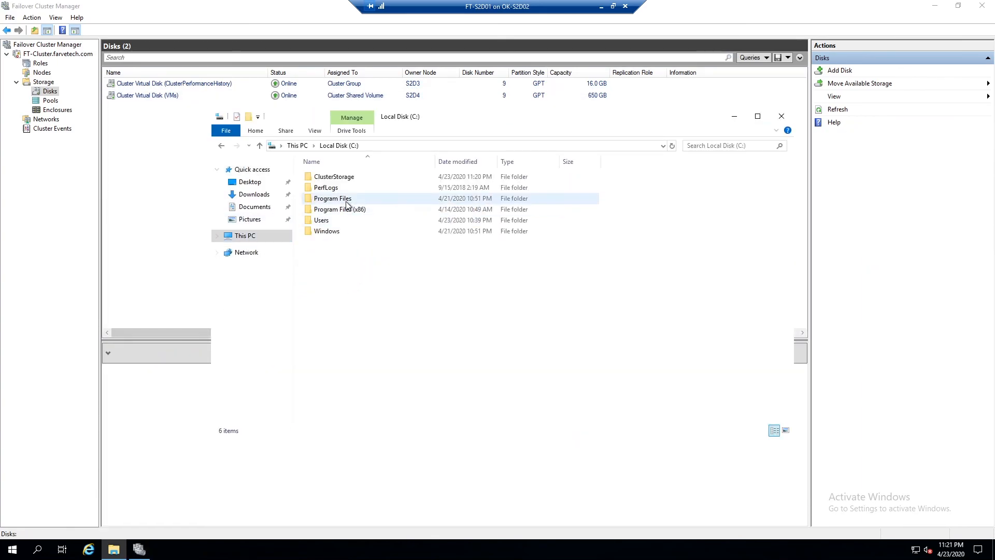
double_click(336, 178)
double_click(320, 177)
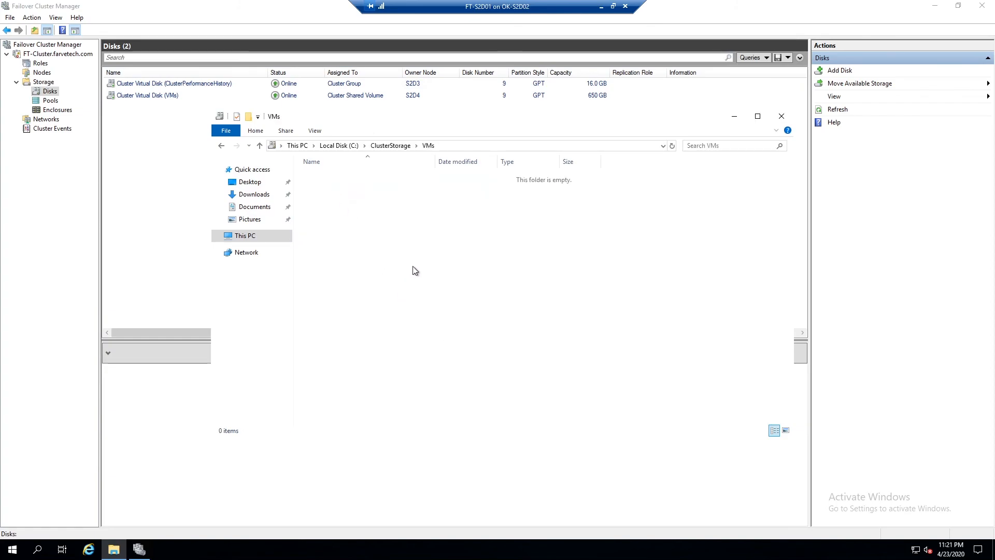
click(783, 118)
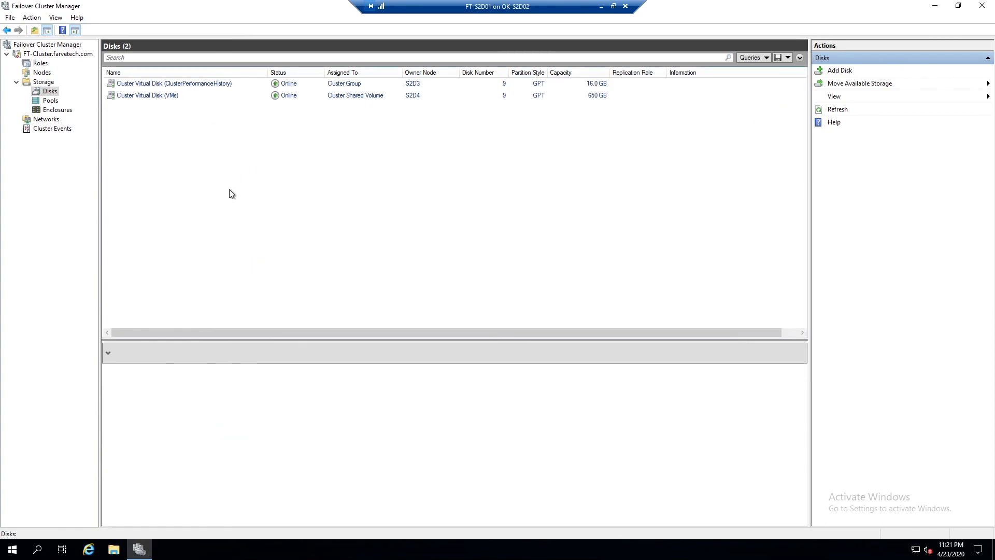
click(42, 62)
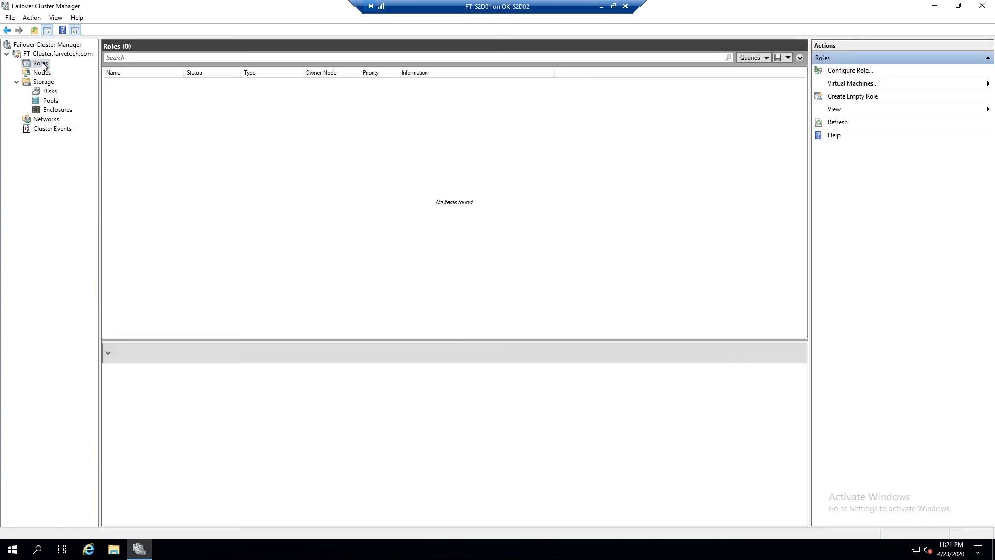